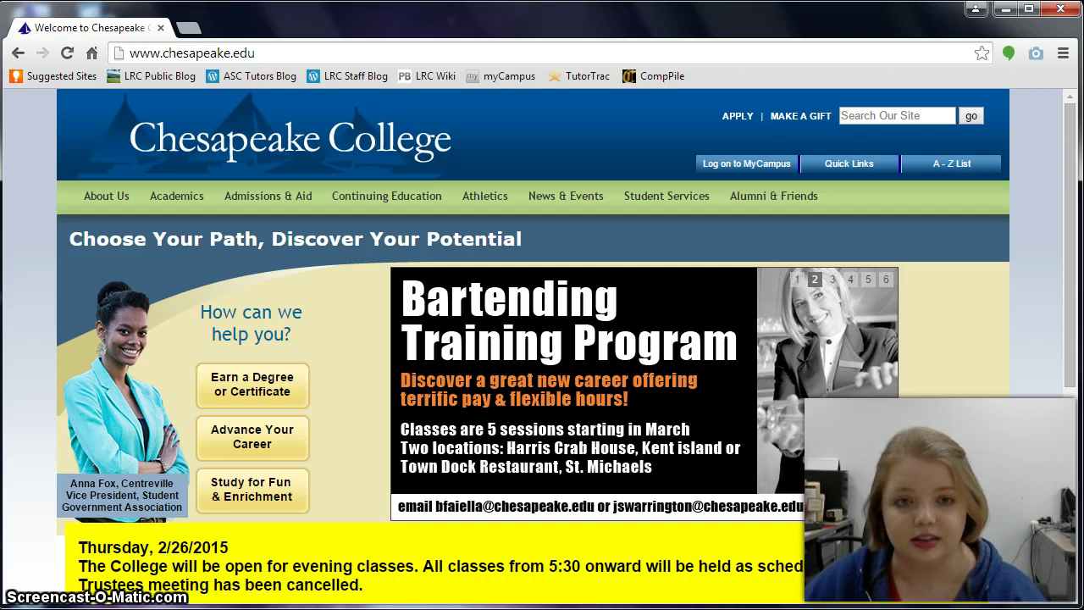
{"action": "left_click", "coordinate": [199, 55]}
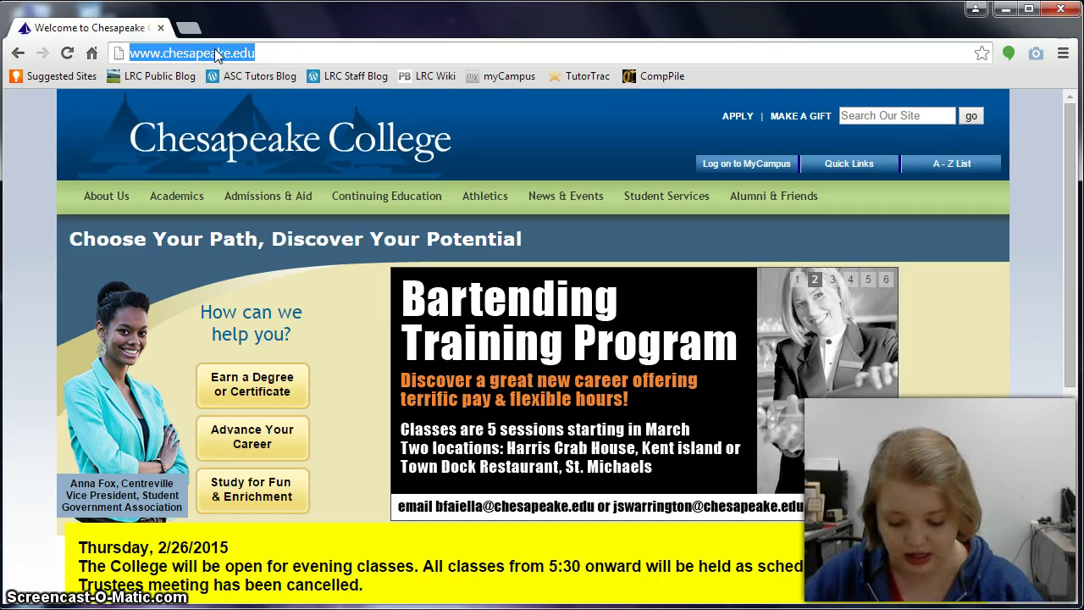
{"action": "type", "text": "http"}
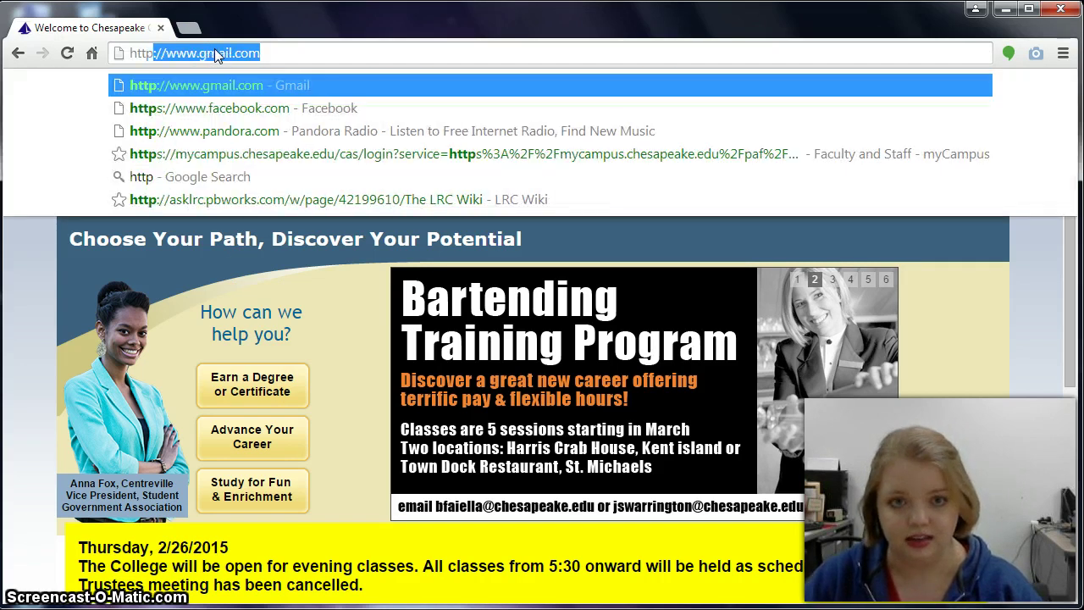
{"action": "type", "text": "://"}
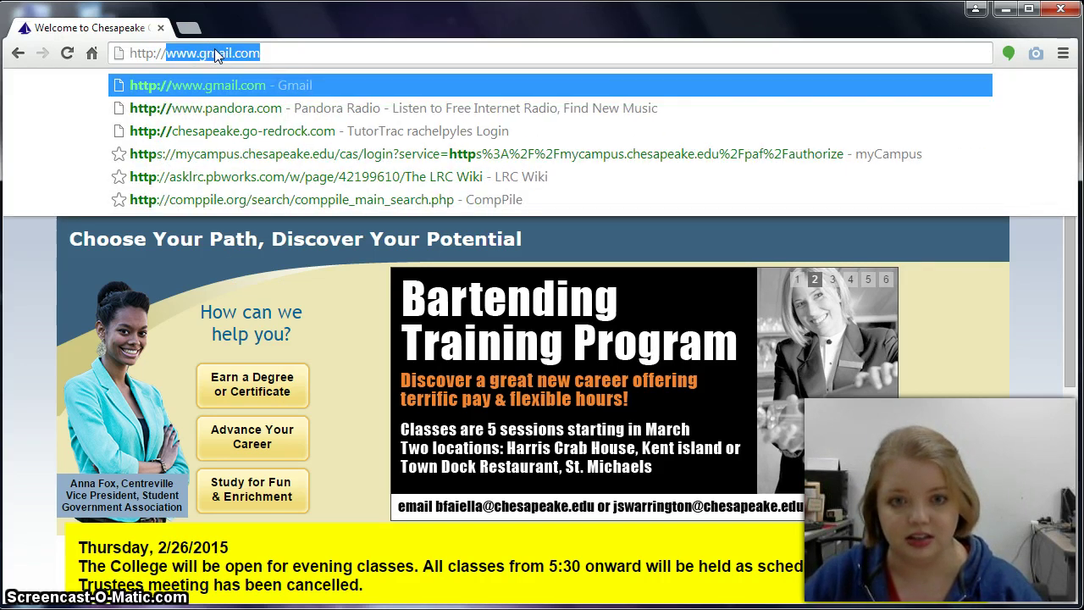
{"action": "type", "text": "chesape"}
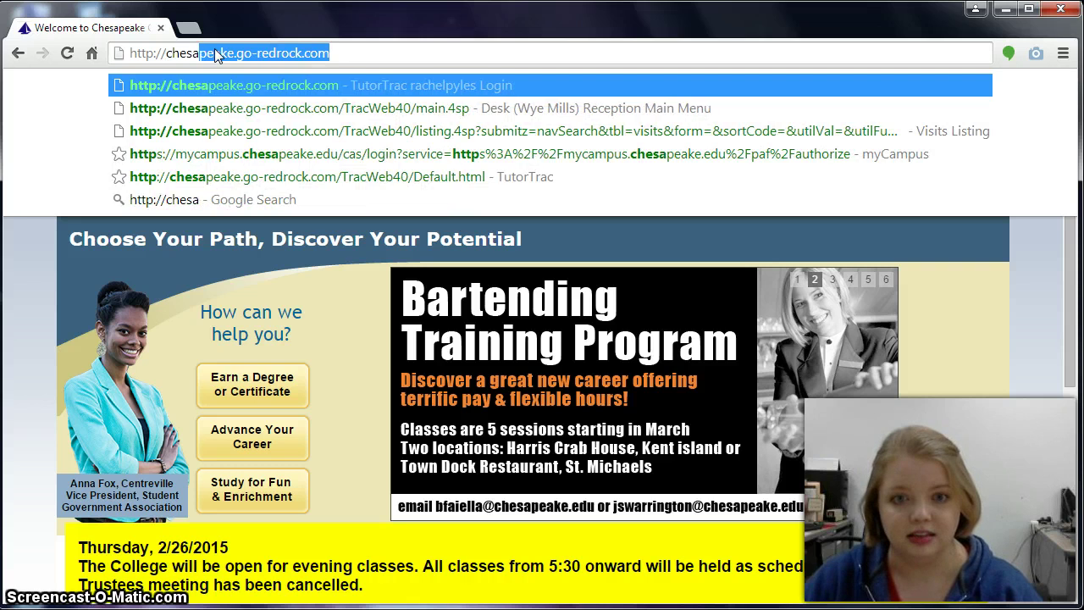
{"action": "type", "text": "ake.go"}
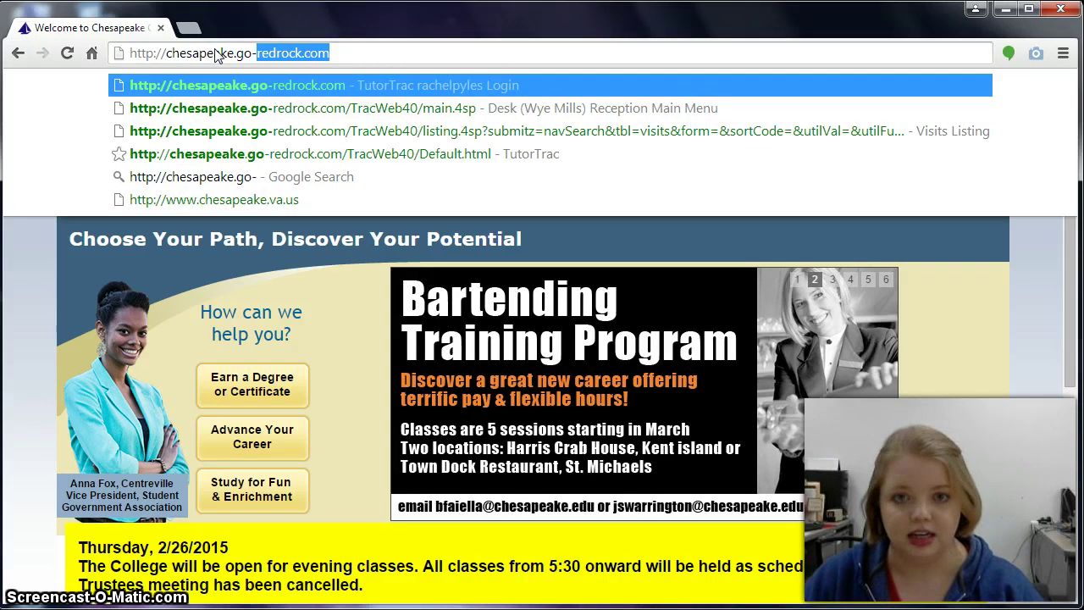
{"action": "type", "text": "-redrock.com"}
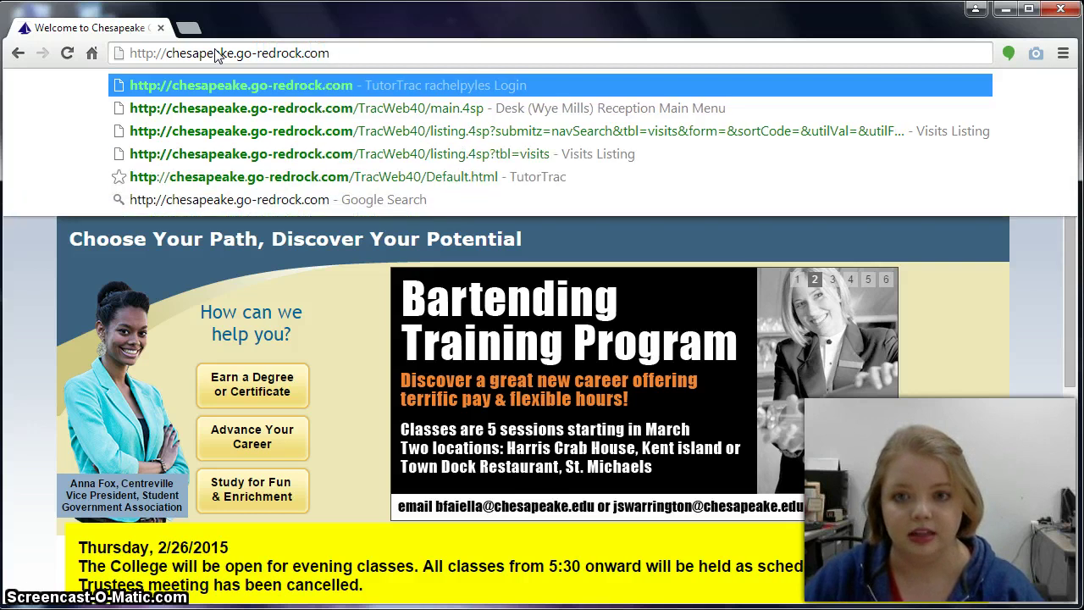
{"action": "key", "text": "Return"}
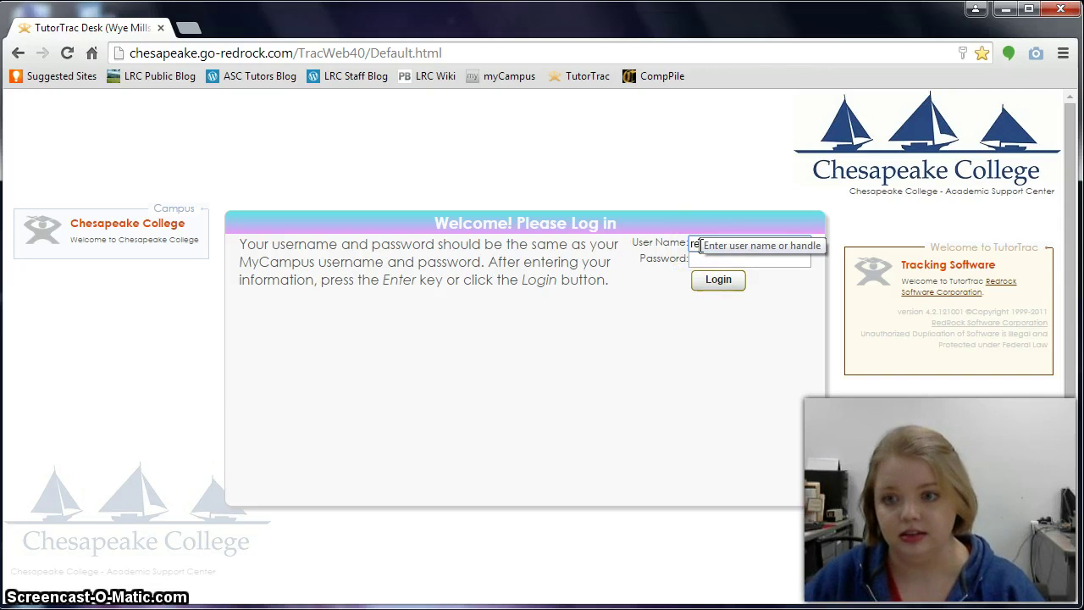
Sign in to TutorTrac with the reception desk's user name and password
{"action": "type", "text": "cep"}
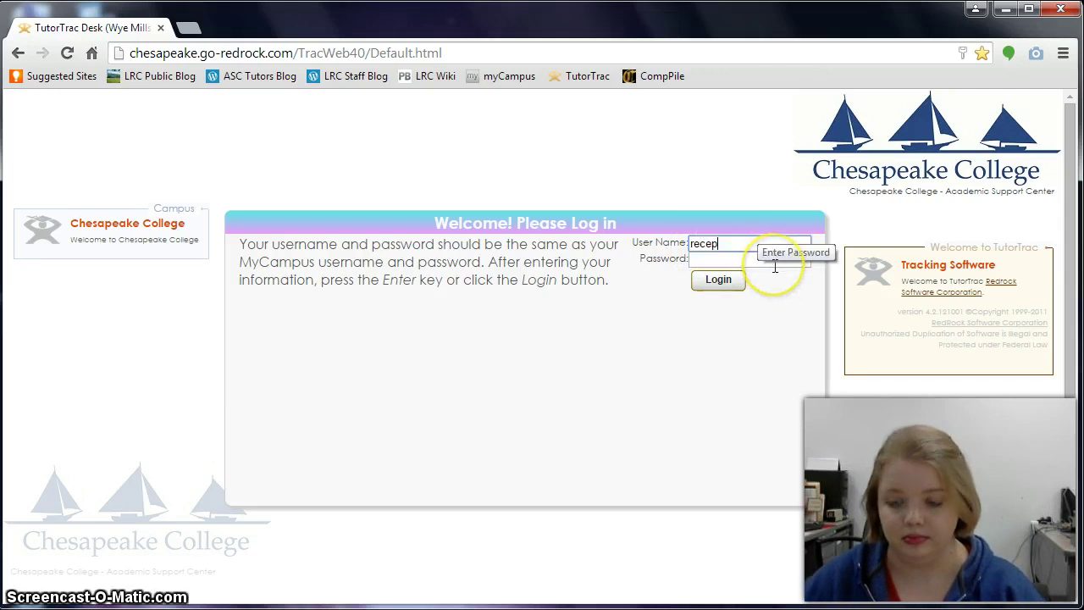
{"action": "type", "text": "t"}
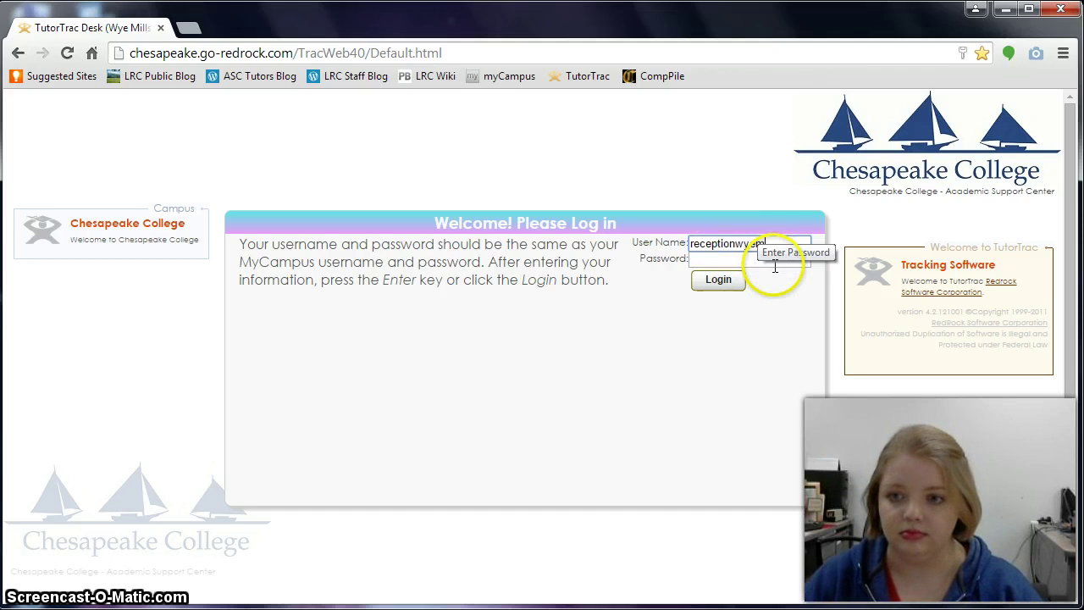
{"action": "type", "text": "ionwyemills"}
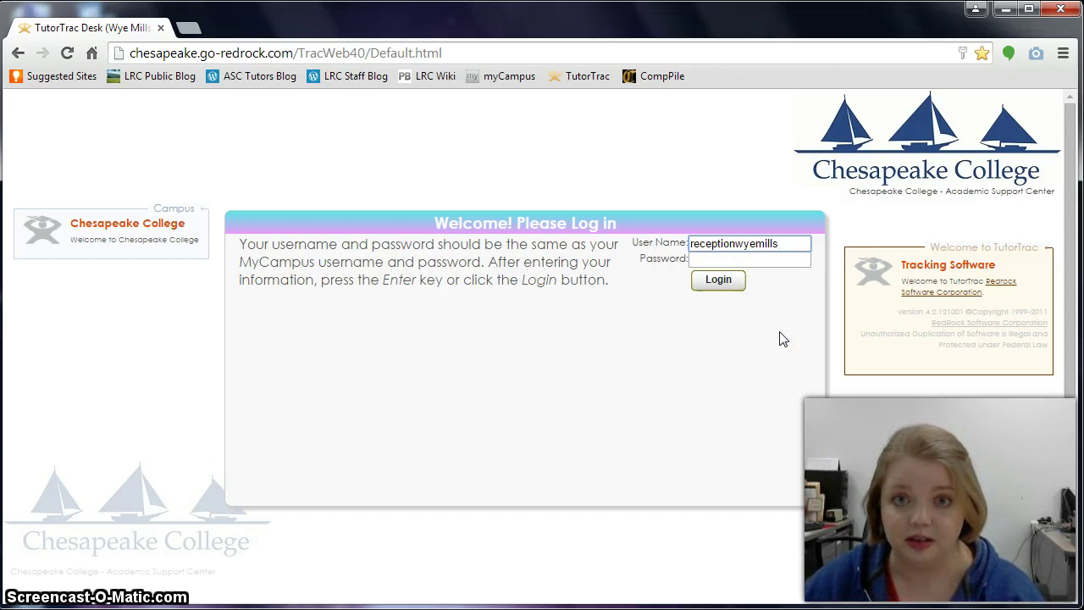
{"action": "left_click", "coordinate": [712, 259]}
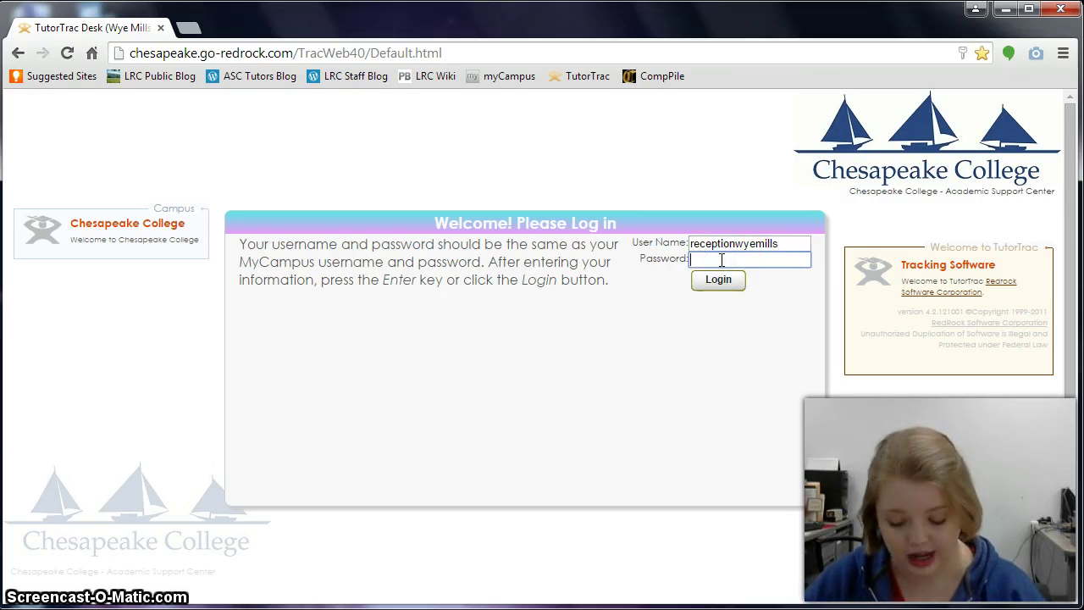
{"action": "type", "text": "••"}
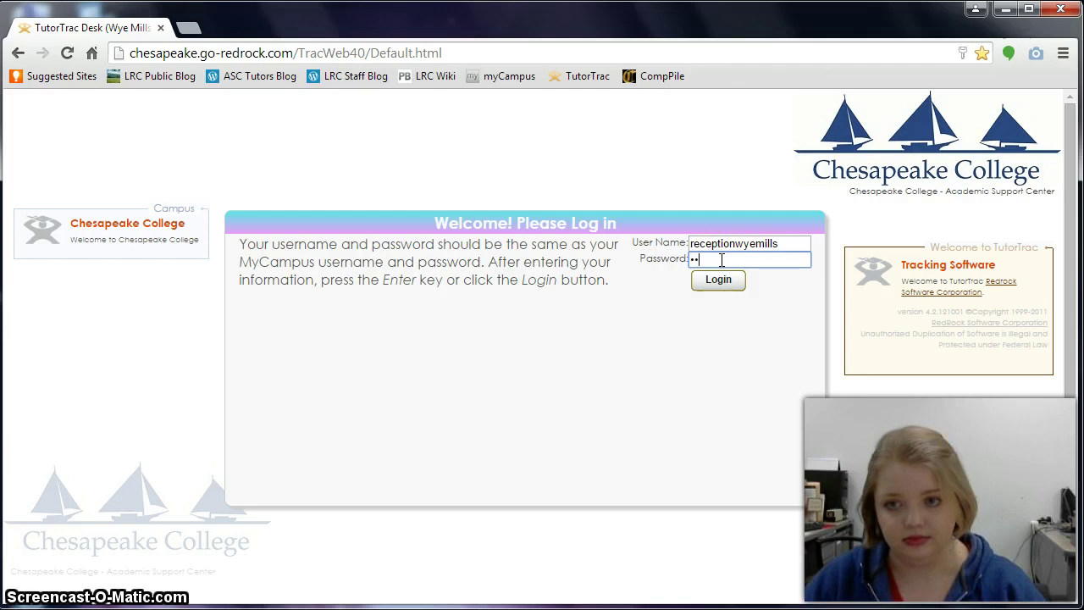
{"action": "type", "text": "••••"}
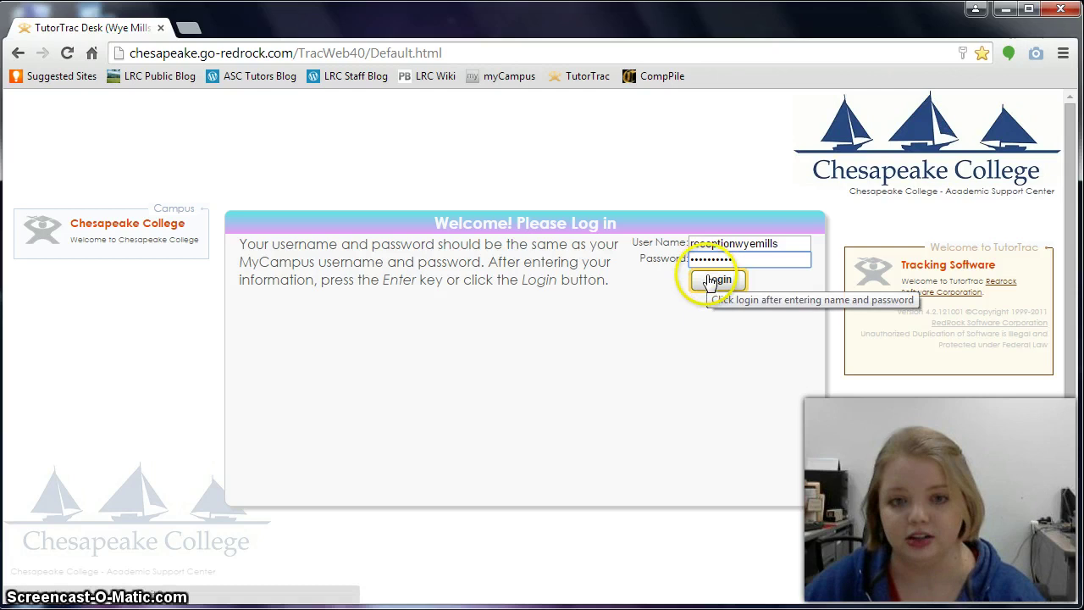
{"action": "left_click", "coordinate": [717, 280]}
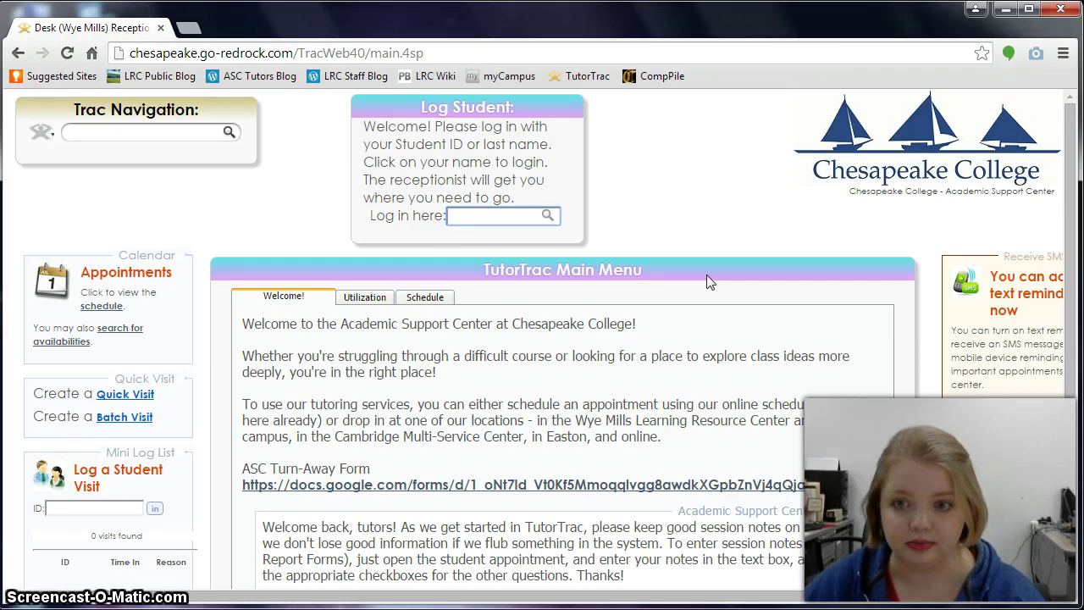
Scroll down and back up the Main Menu to review the Log Student box and Mini Log List
{"action": "scroll", "coordinate": [709, 281], "scroll_direction": "down", "scroll_amount": 1}
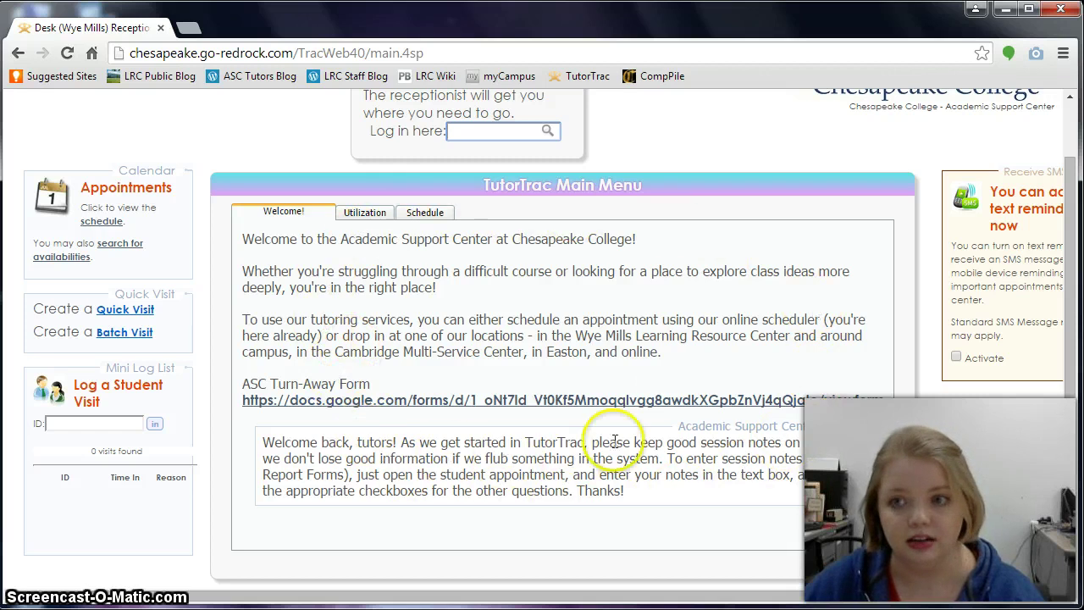
{"action": "scroll", "coordinate": [690, 352], "scroll_direction": "up", "scroll_amount": 1}
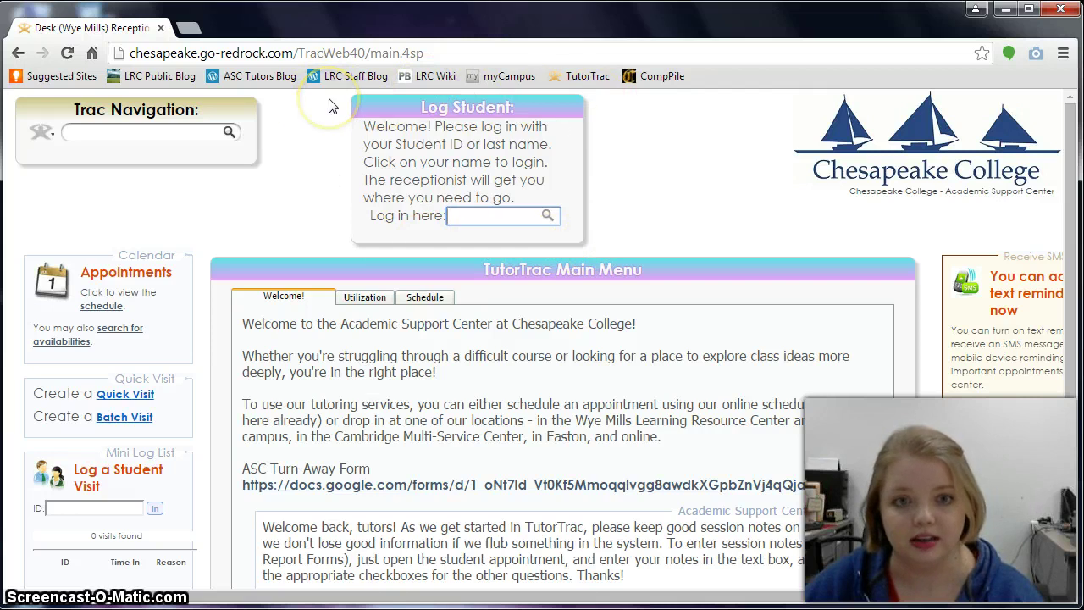
{"action": "scroll", "coordinate": [322, 216], "scroll_direction": "down", "scroll_amount": 1}
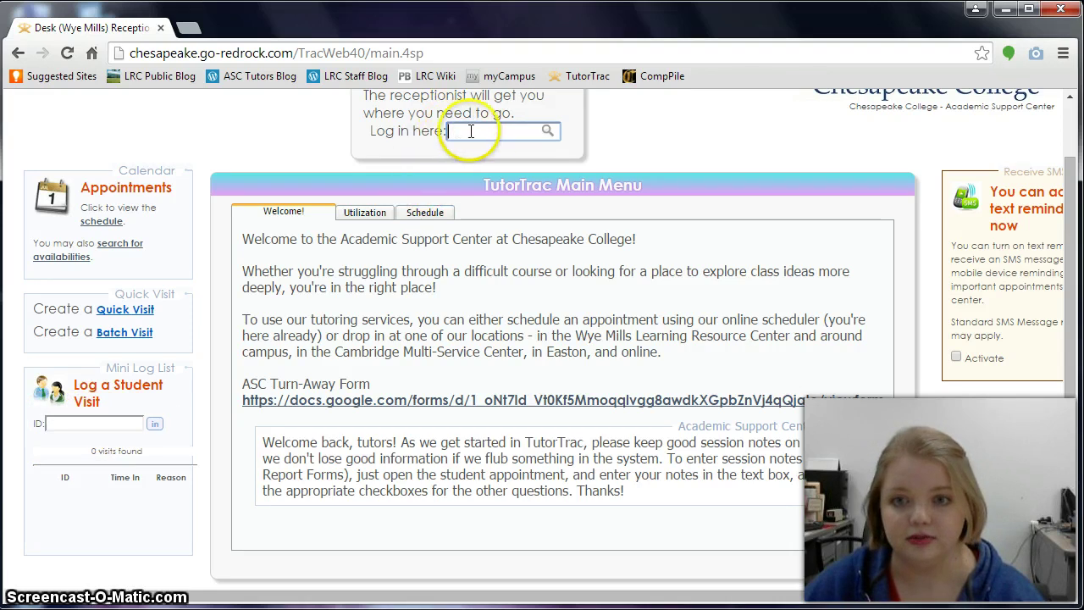
{"action": "scroll", "coordinate": [542, 282], "scroll_direction": "up", "scroll_amount": 1}
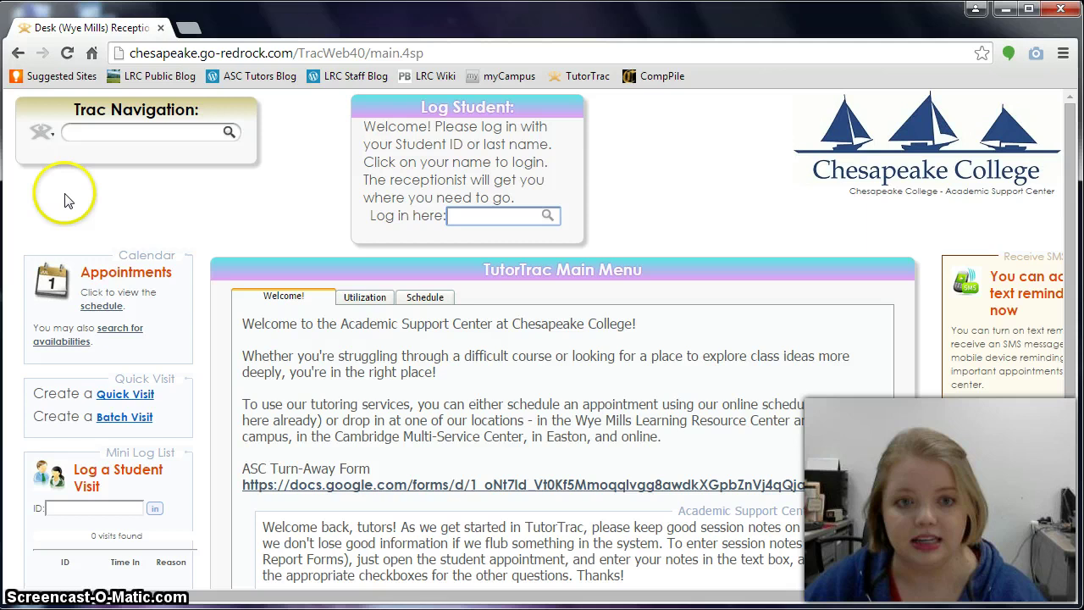
{"action": "left_click", "coordinate": [53, 140]}
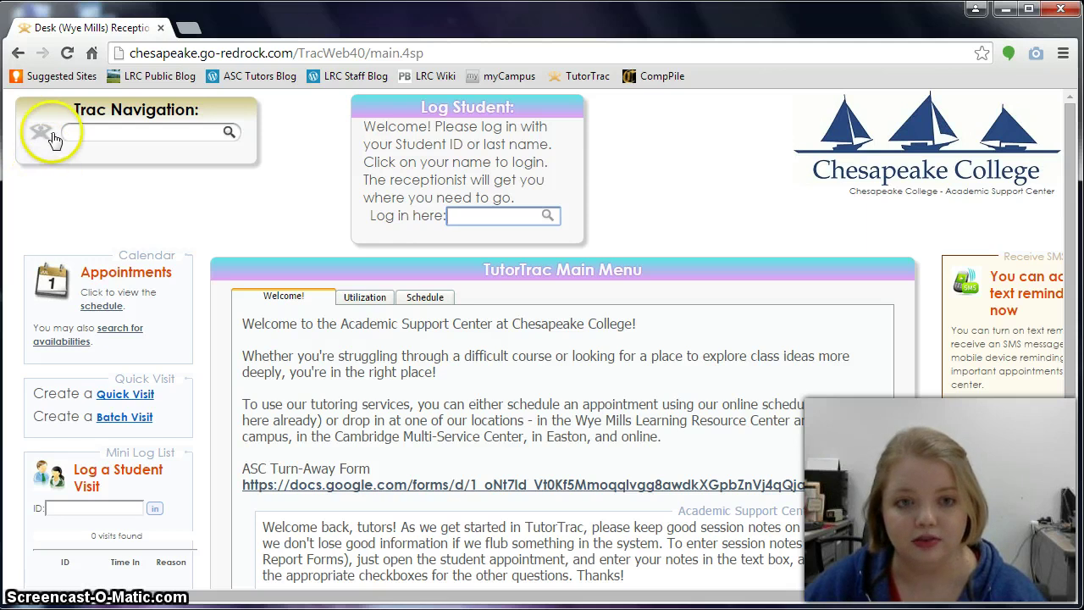
{"action": "left_click", "coordinate": [46, 134]}
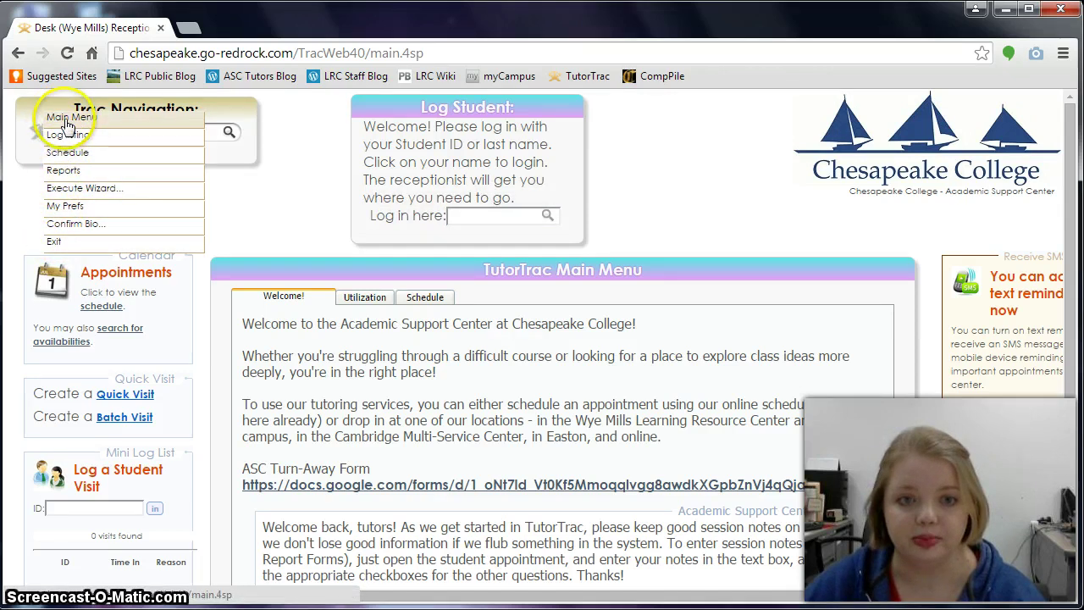
{"action": "mouse_move", "coordinate": [212, 134]}
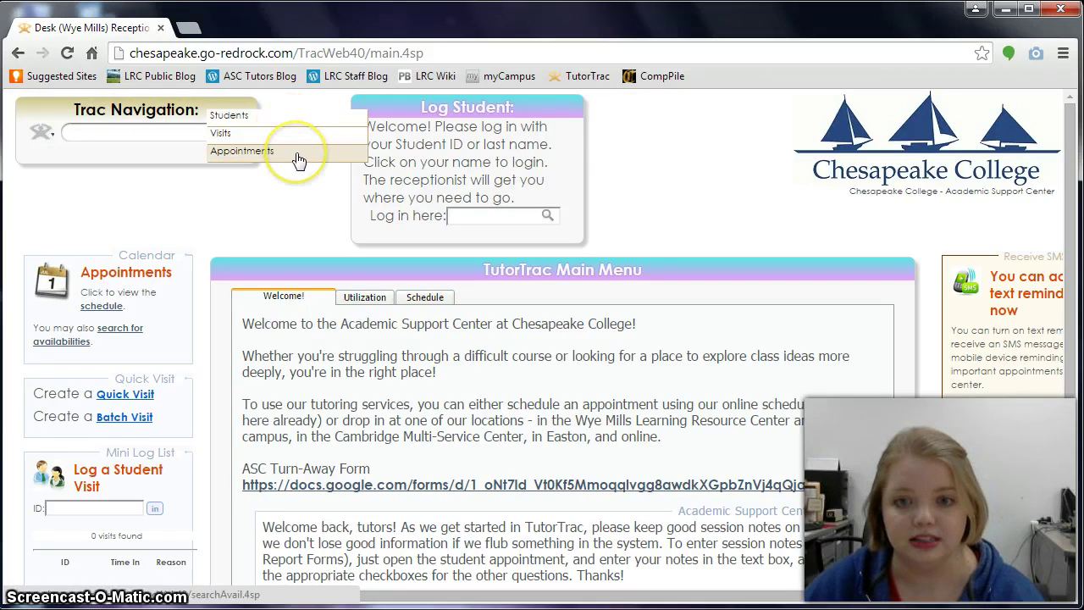
{"action": "left_click", "coordinate": [286, 207]}
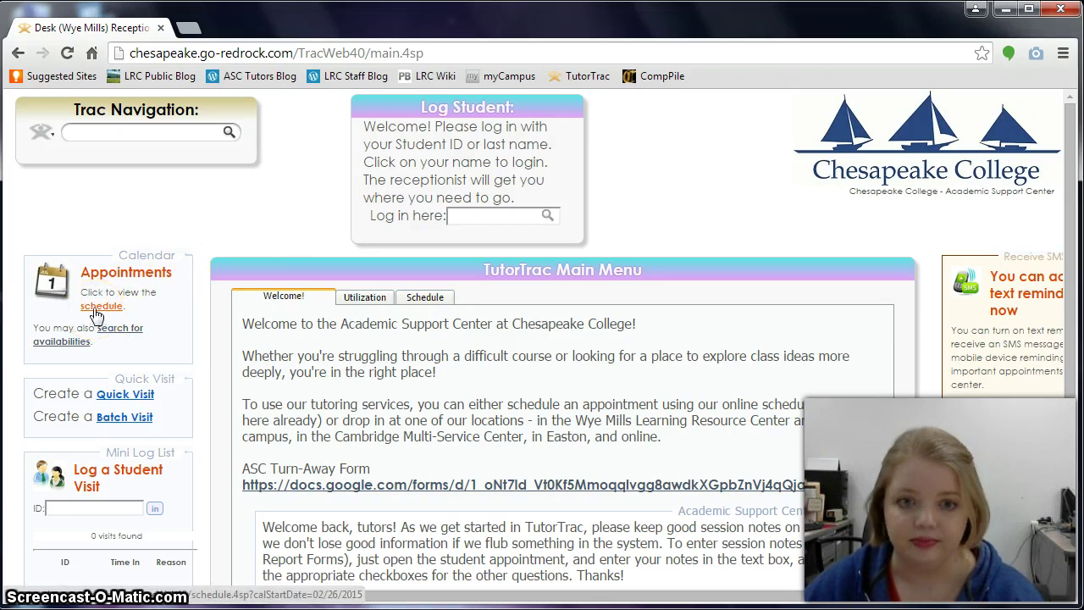
Open the appointments schedule and show the week starting Monday 2/23/2015
{"action": "left_click", "coordinate": [95, 309]}
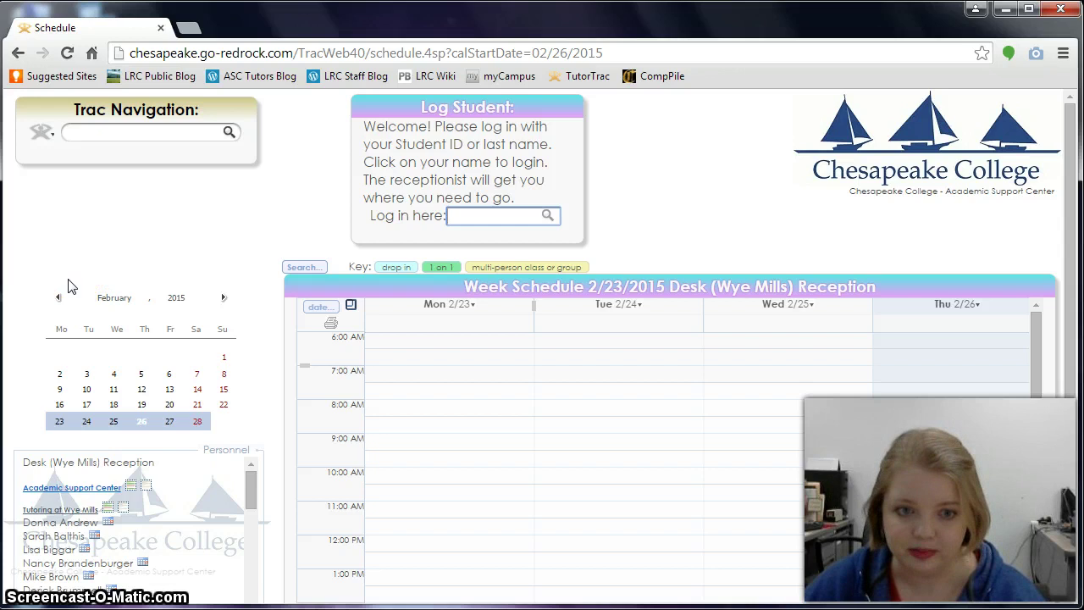
{"action": "left_click", "coordinate": [59, 423]}
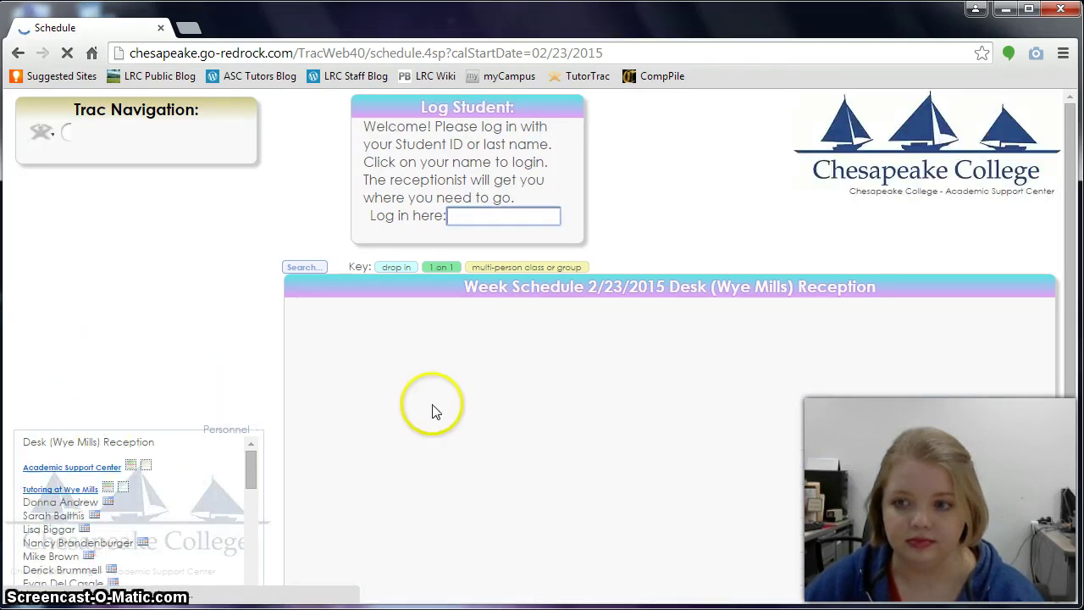
{"action": "left_click_drag", "start_coordinate": [1073, 226], "coordinate": [1071, 342]}
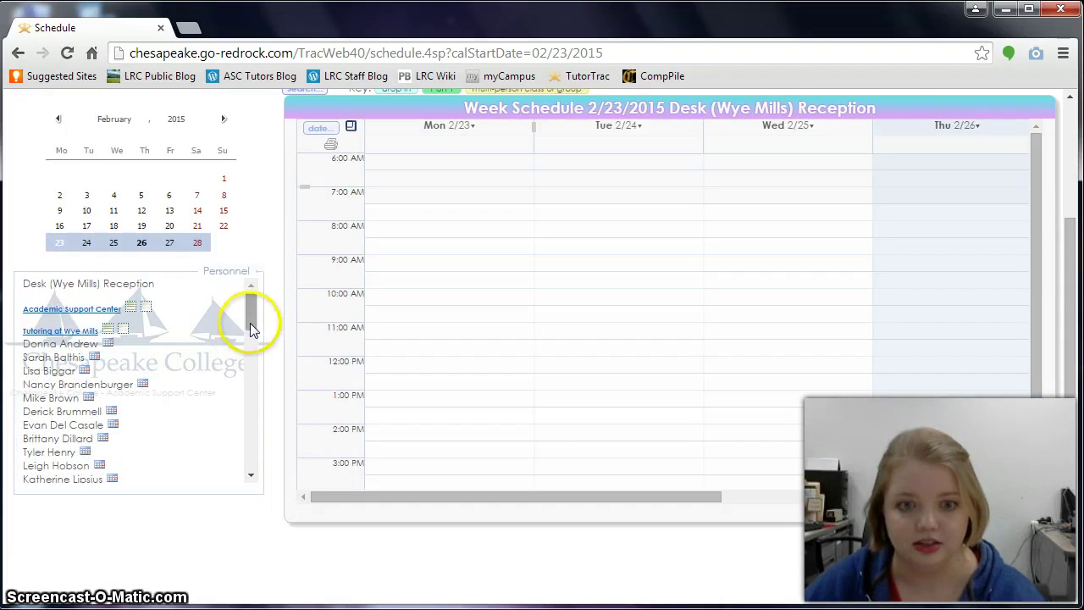
{"action": "left_click_drag", "start_coordinate": [249, 318], "coordinate": [255, 293]}
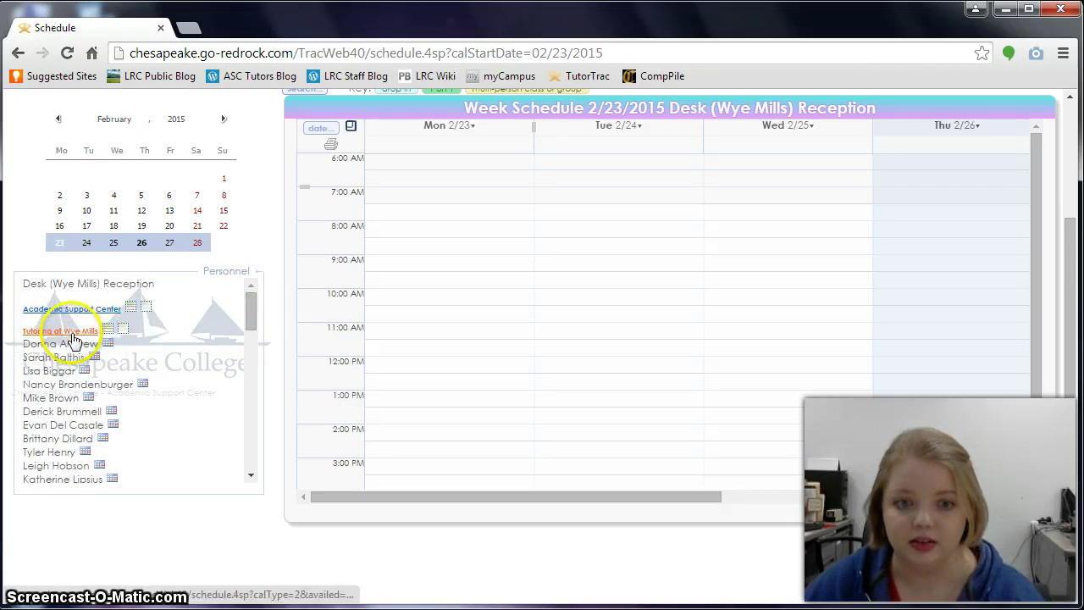
Open the Tutoring at Wye Mills schedule and scroll across the tutor columns
{"action": "left_click", "coordinate": [74, 335]}
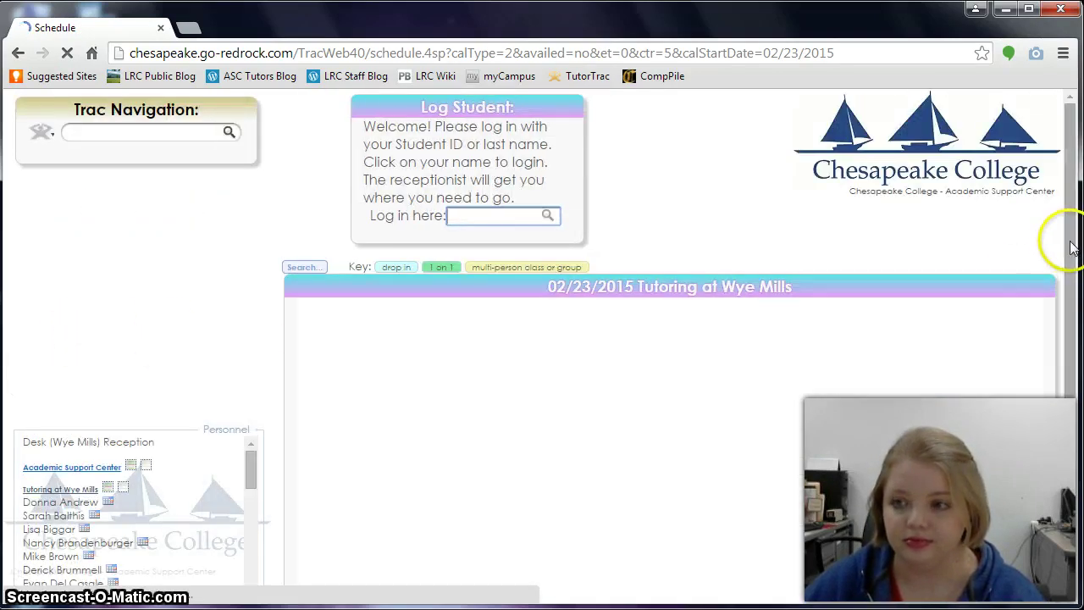
{"action": "left_click_drag", "start_coordinate": [1072, 245], "coordinate": [1074, 337]}
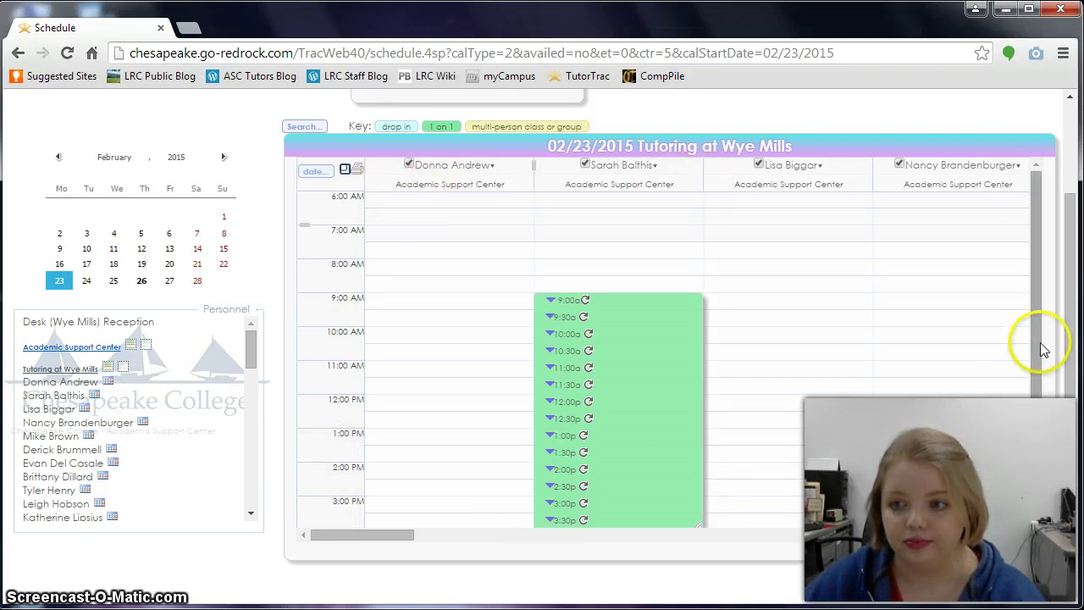
{"action": "left_click_drag", "start_coordinate": [1041, 349], "coordinate": [1038, 381]}
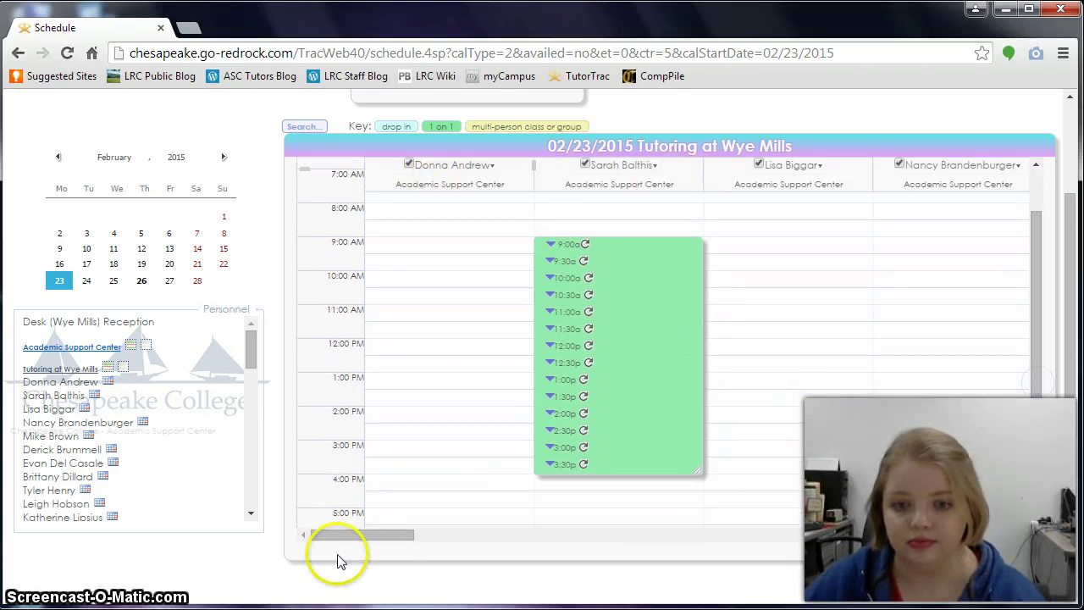
{"action": "left_click_drag", "start_coordinate": [329, 544], "coordinate": [416, 547]}
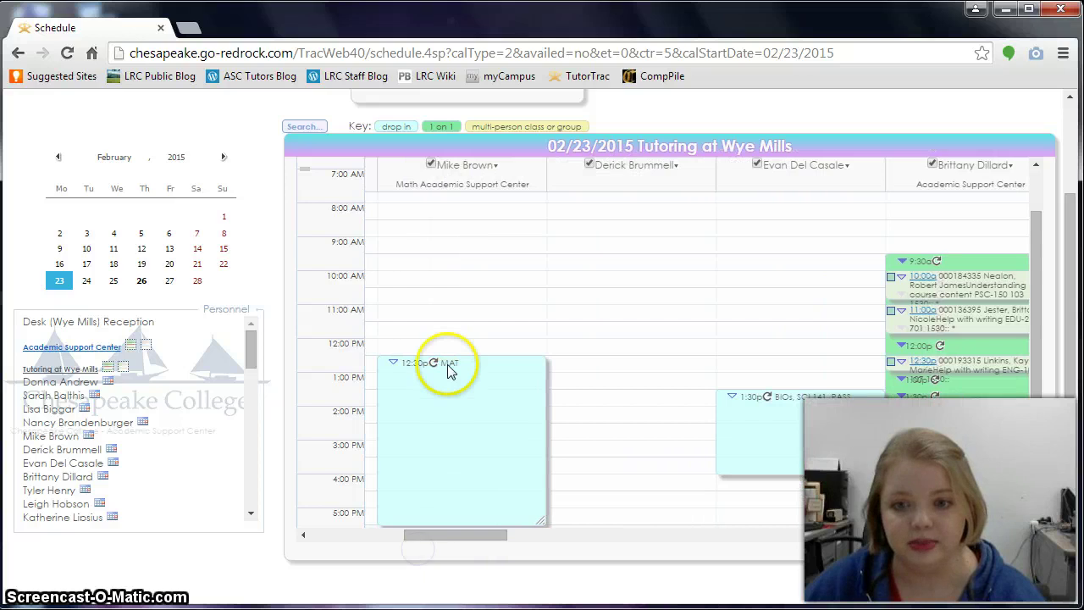
{"action": "mouse_move", "coordinate": [449, 364]}
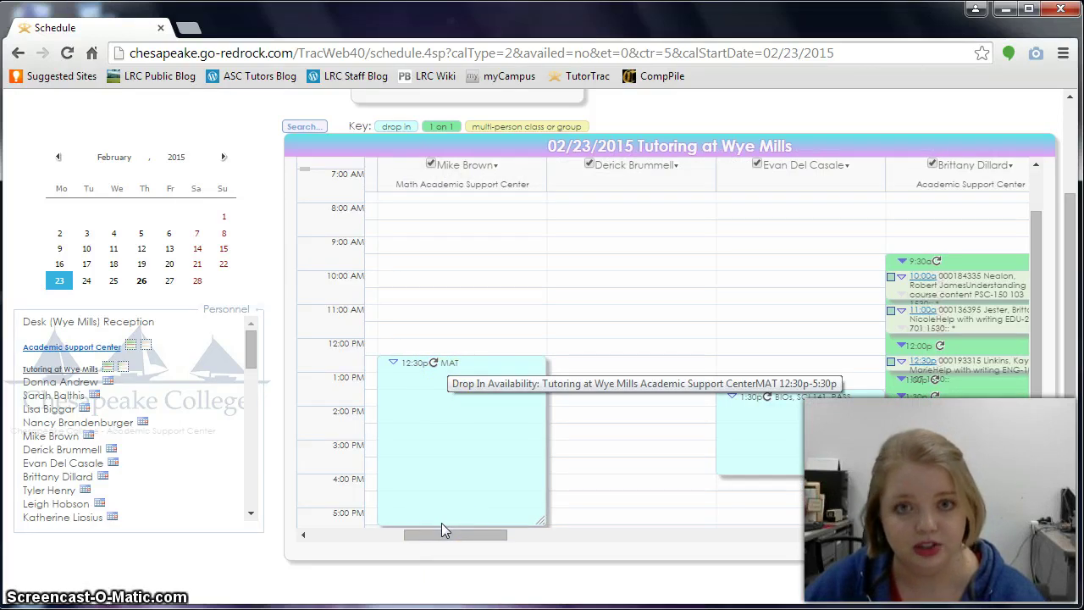
{"action": "left_click_drag", "start_coordinate": [441, 530], "coordinate": [458, 536]}
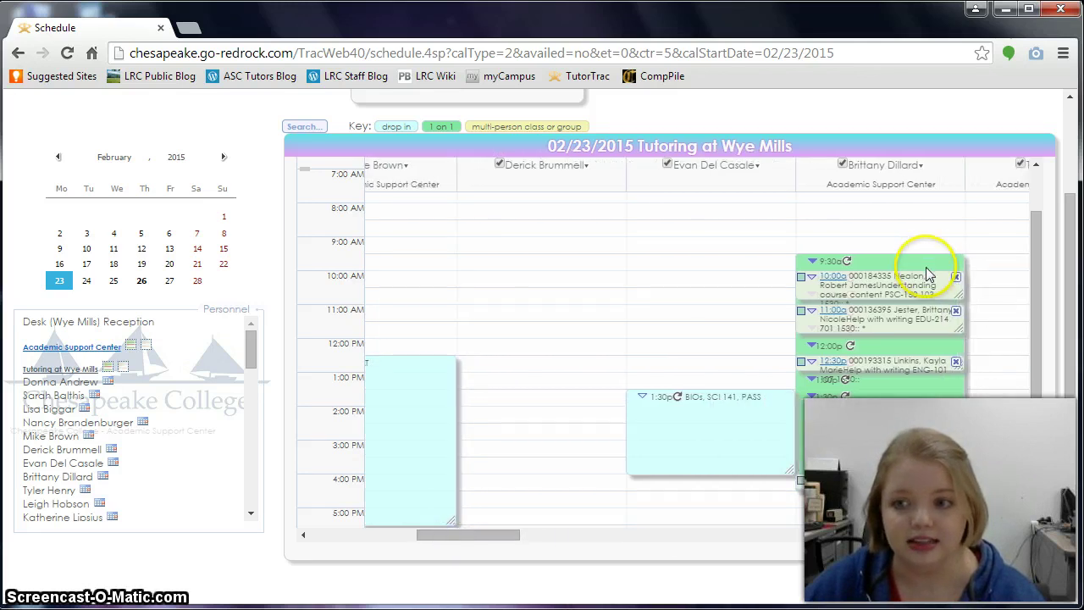
{"action": "mouse_move", "coordinate": [925, 269]}
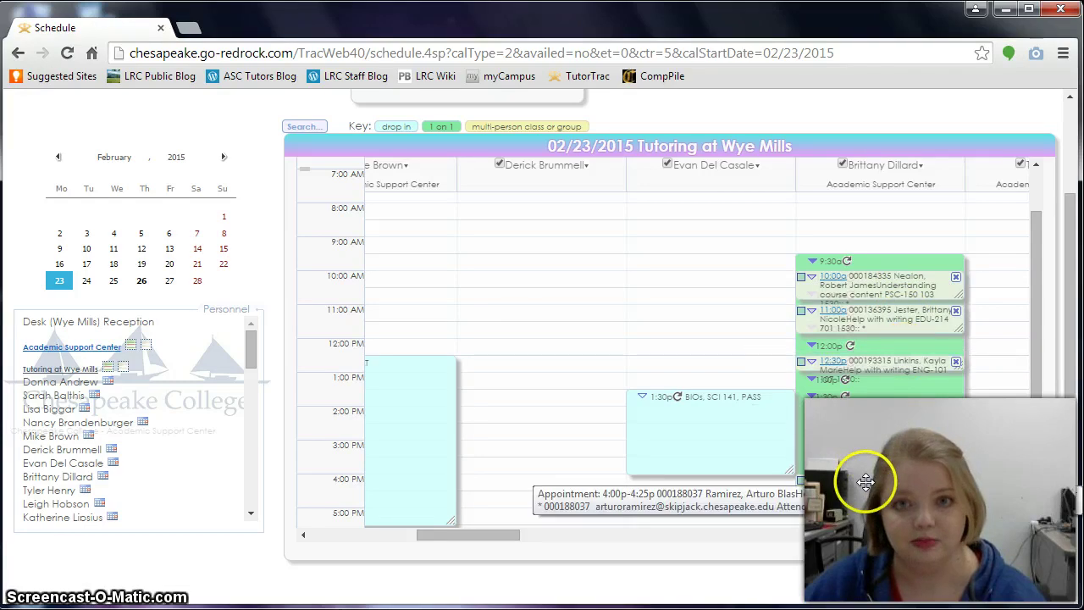
{"action": "left_click_drag", "start_coordinate": [495, 537], "coordinate": [385, 544]}
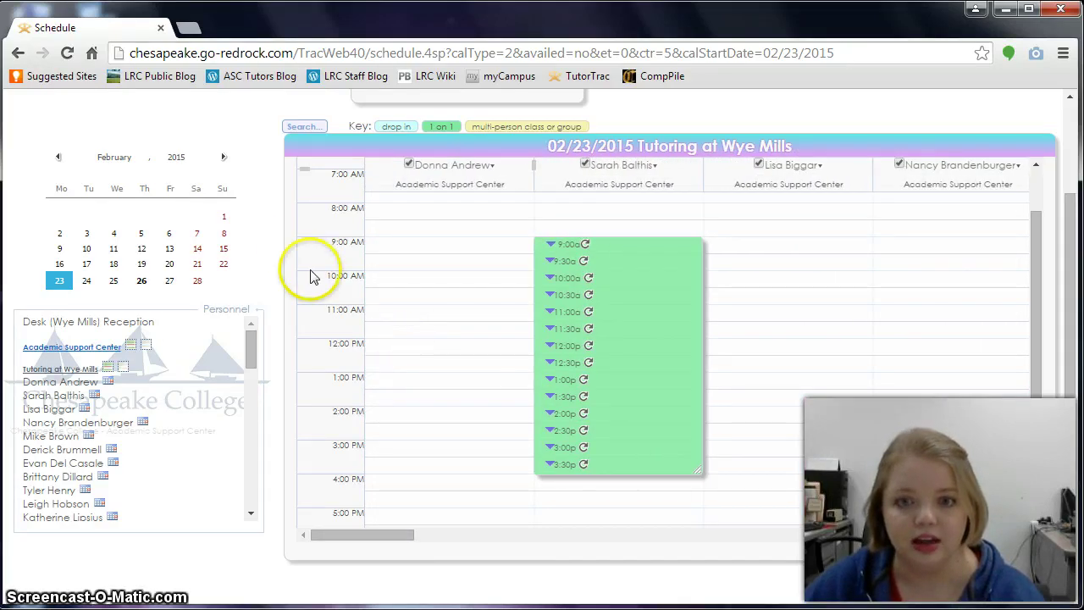
Stretch the schedule's hour rows taller and scroll to review them
{"action": "left_click", "coordinate": [305, 169]}
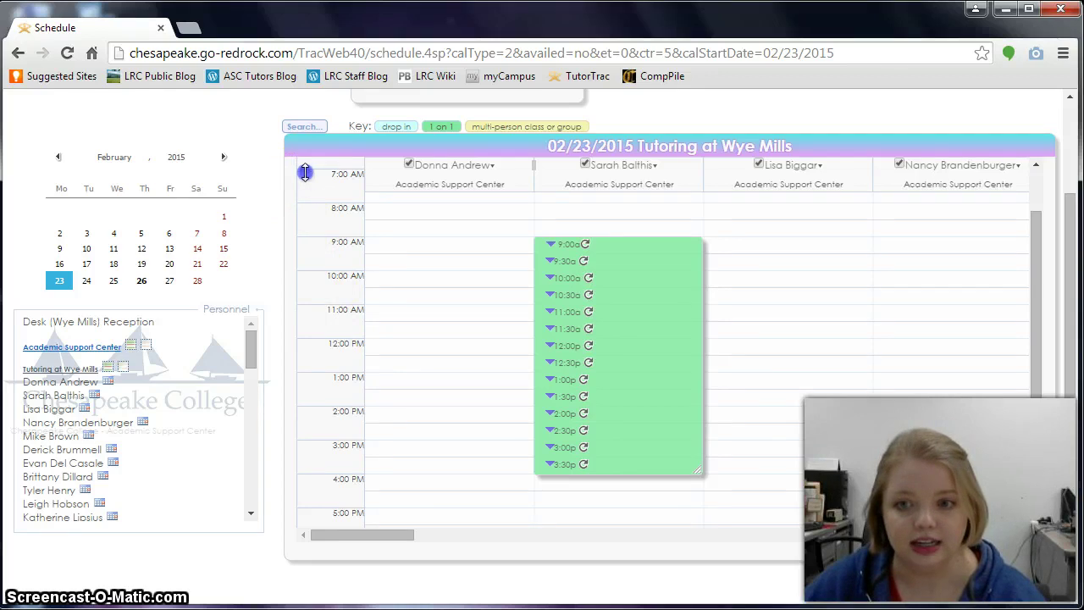
{"action": "left_click_drag", "start_coordinate": [305, 172], "coordinate": [300, 219]}
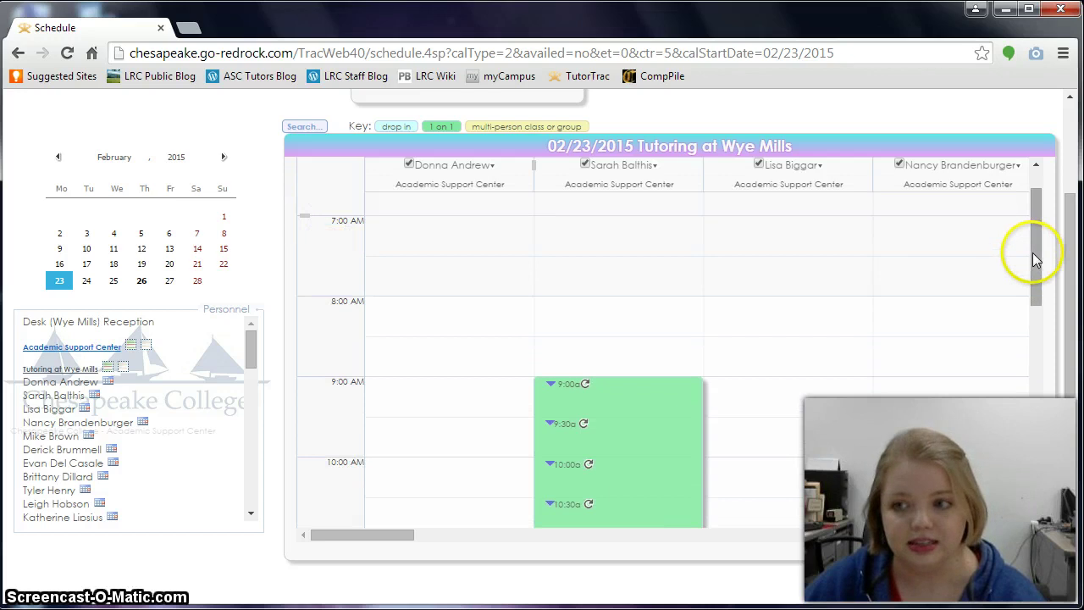
{"action": "left_click_drag", "start_coordinate": [1033, 252], "coordinate": [1028, 314]}
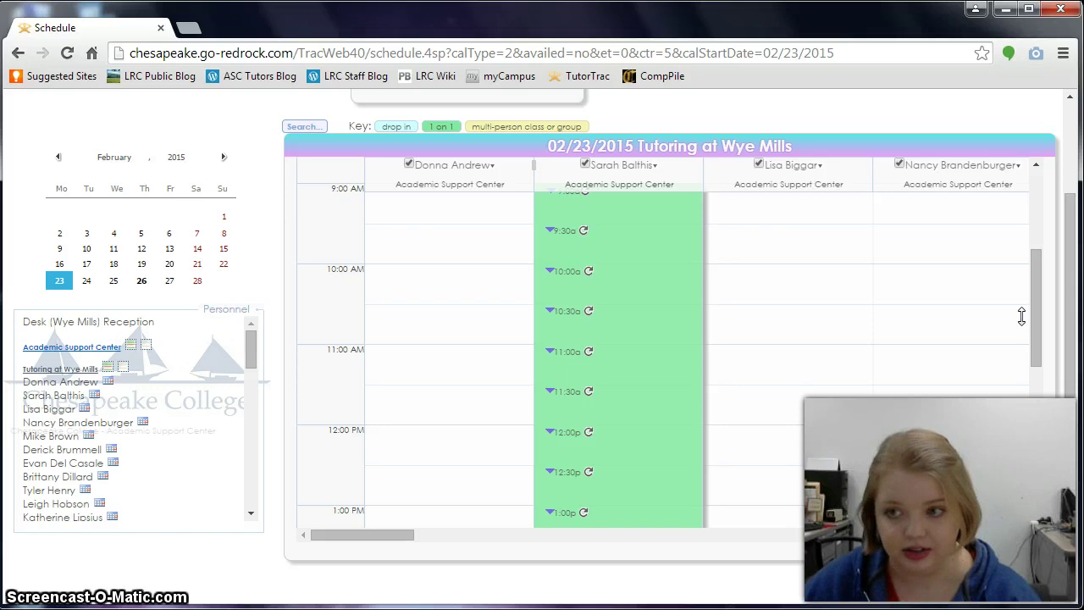
{"action": "left_click_drag", "start_coordinate": [1069, 315], "coordinate": [1076, 222]}
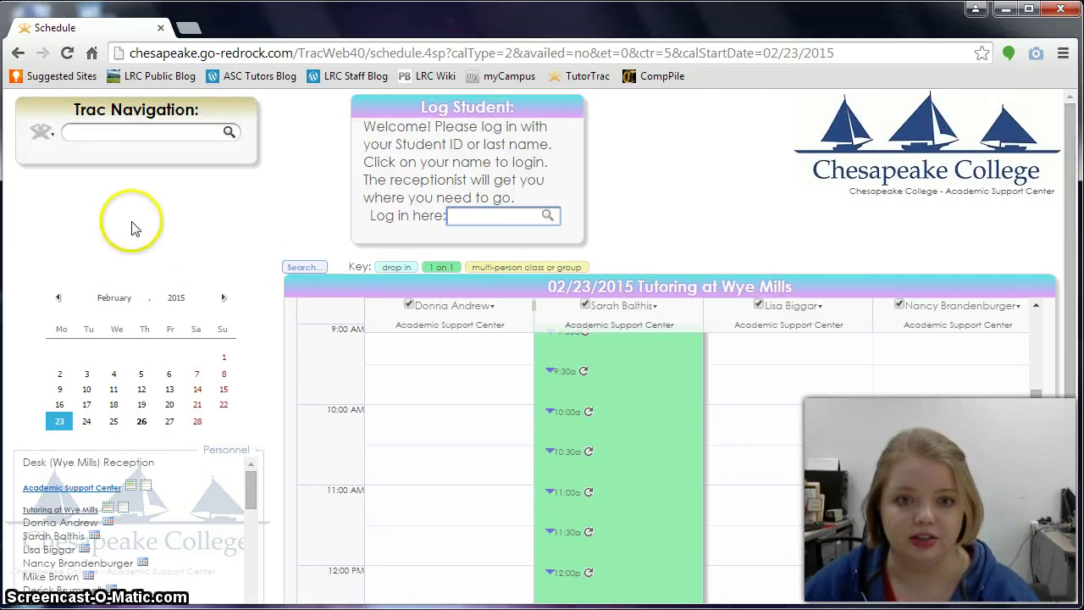
Return to the Main Menu and place the cursor in the Log a Student Visit ID box
{"action": "left_click", "coordinate": [44, 132]}
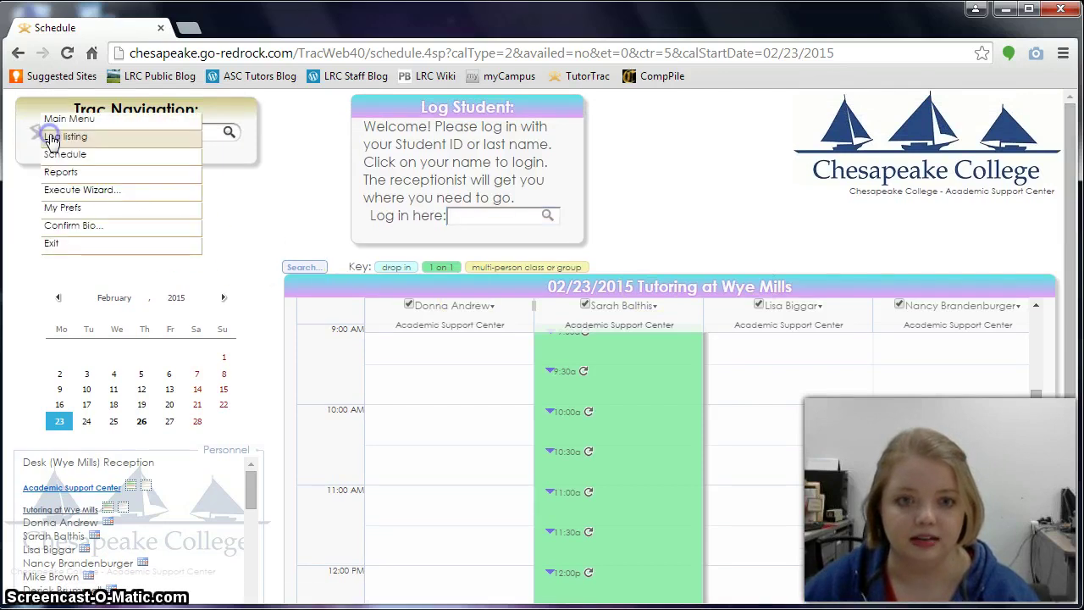
{"action": "left_click", "coordinate": [52, 122]}
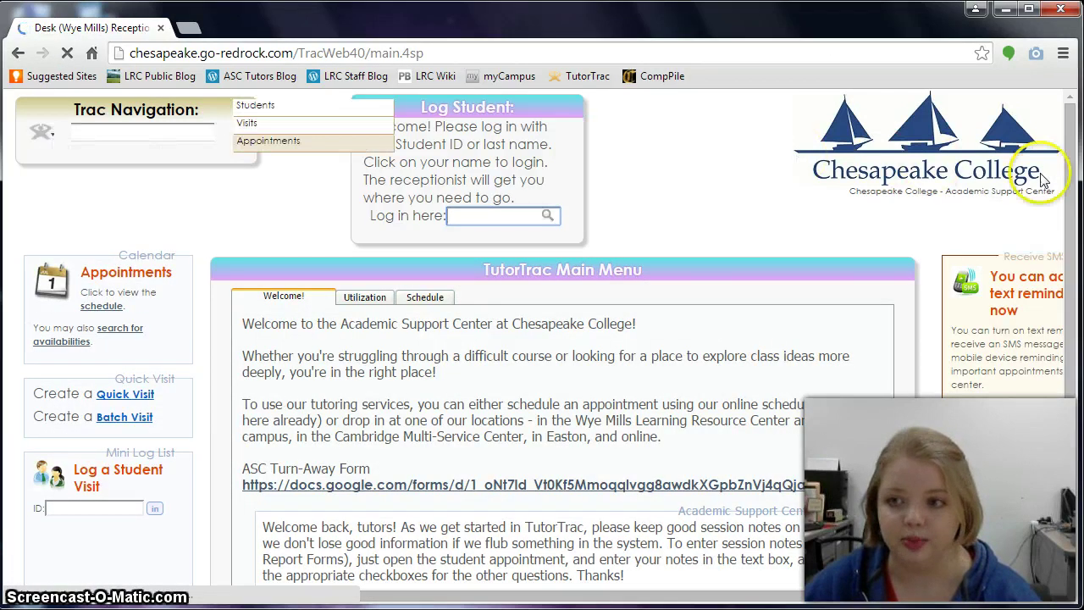
{"action": "left_click_drag", "start_coordinate": [1065, 170], "coordinate": [1065, 273]}
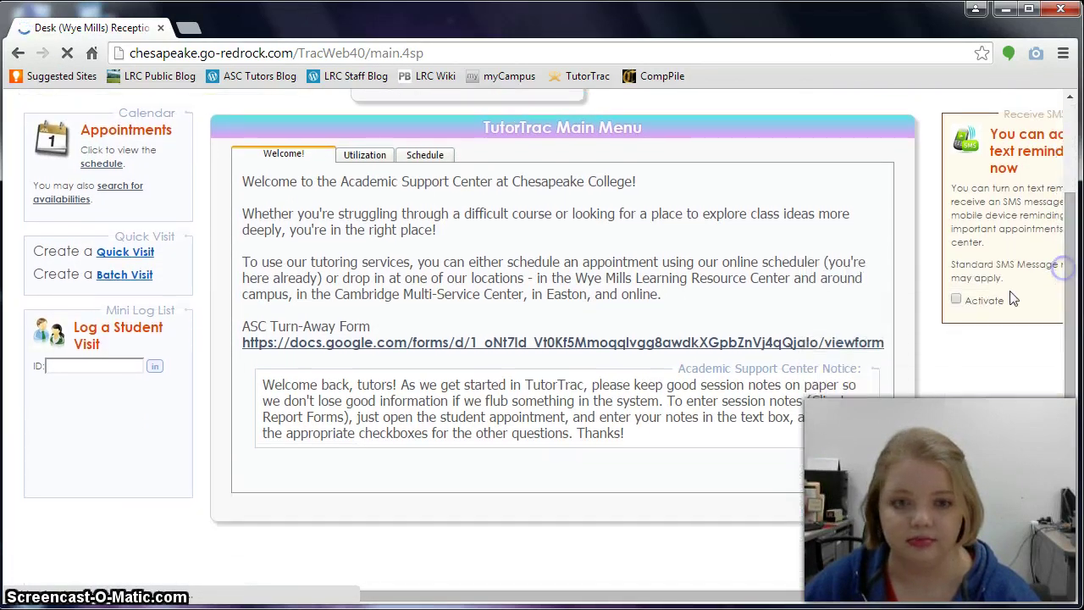
{"action": "left_click", "coordinate": [63, 366]}
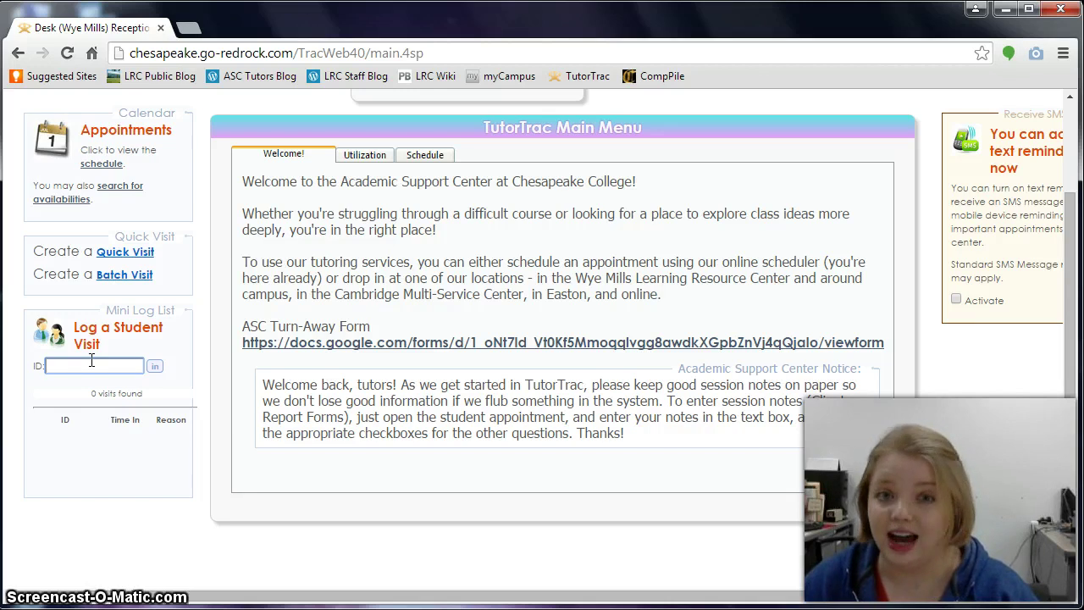
{"action": "left_click", "coordinate": [87, 359]}
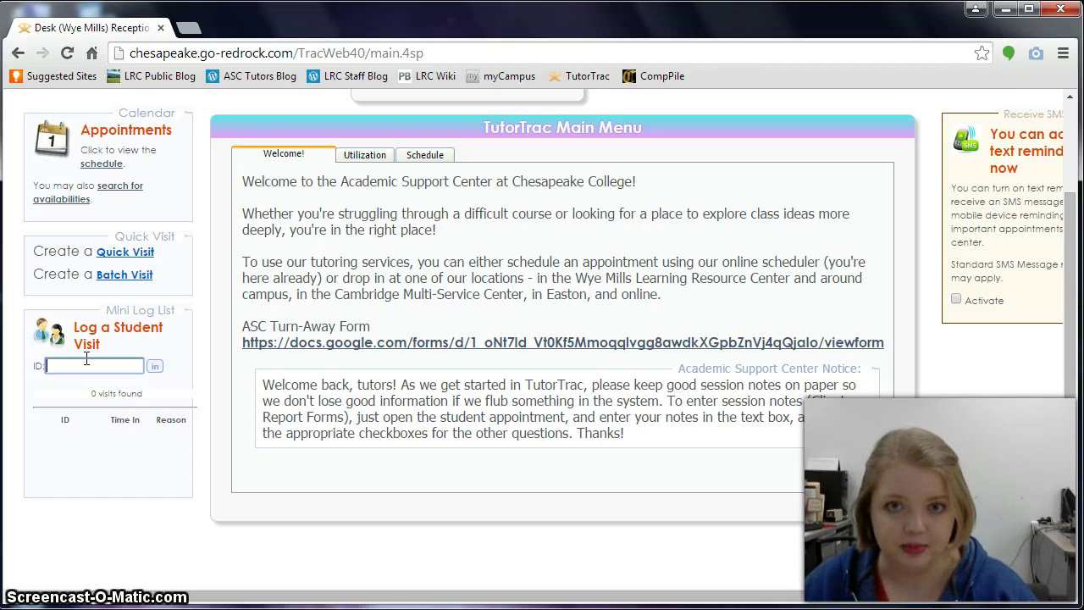
{"action": "left_click", "coordinate": [86, 361]}
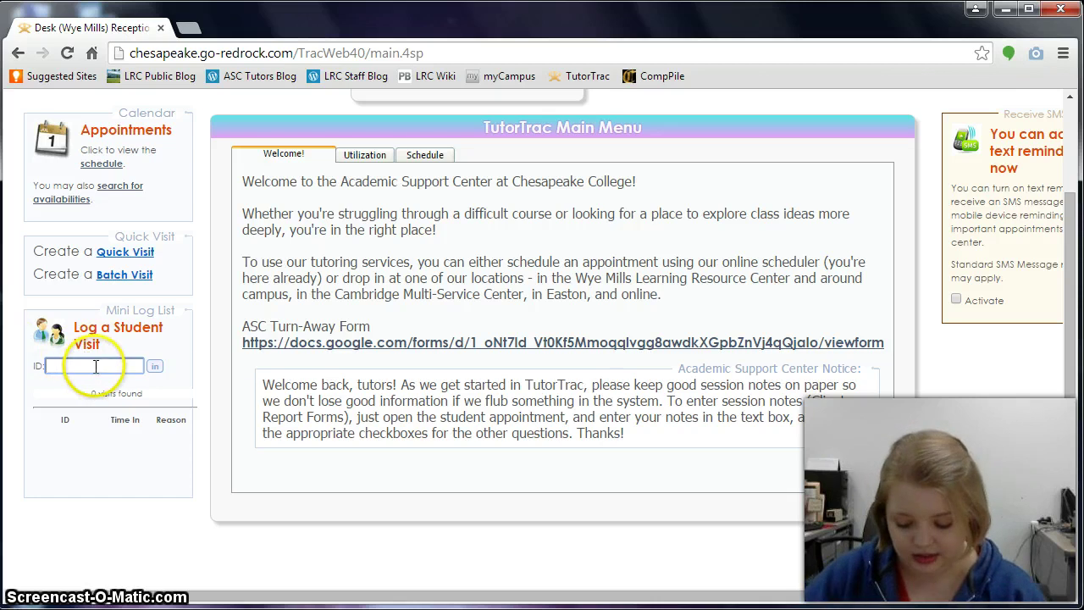
Enter the student's ID to log a visit and pick the test student from the matches
{"action": "type", "text": "link"}
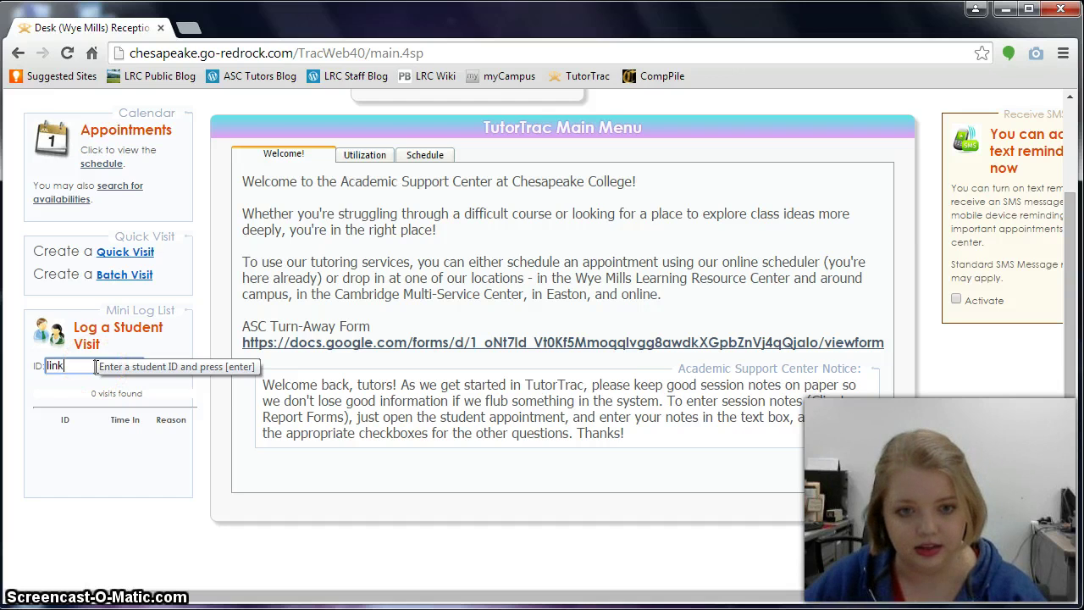
{"action": "key", "text": "Return"}
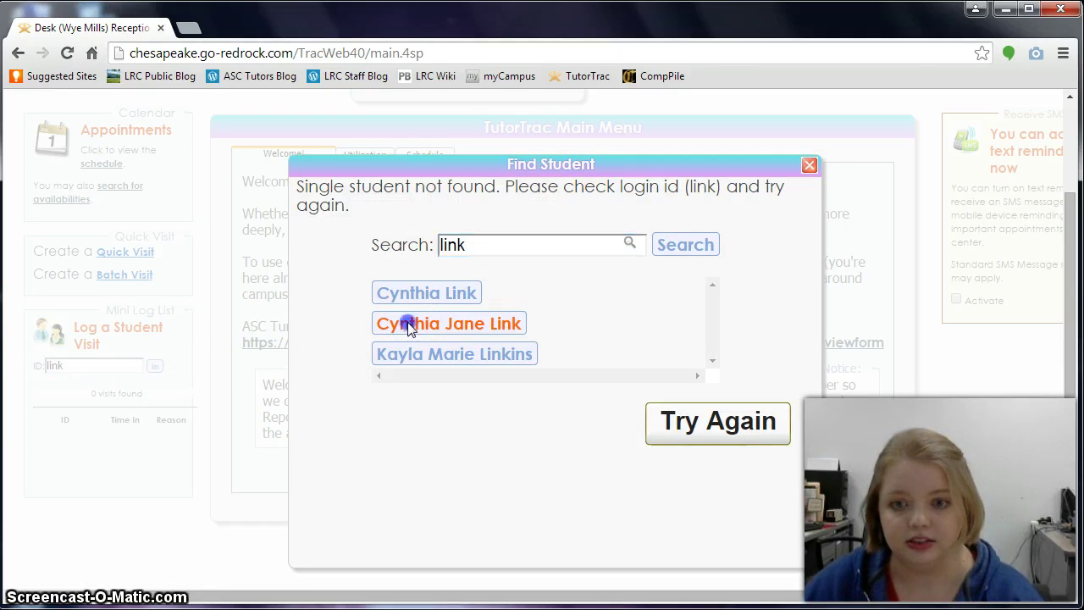
{"action": "left_click", "coordinate": [484, 353]}
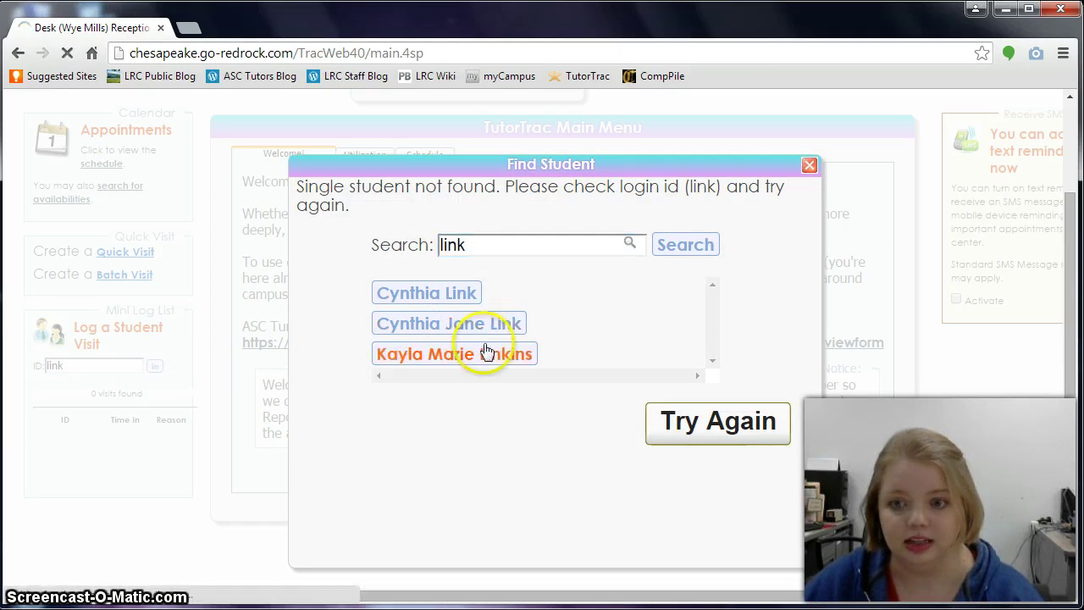
Select Tutoring at Wye Mills as the center and log the student in
{"action": "left_click", "coordinate": [669, 416]}
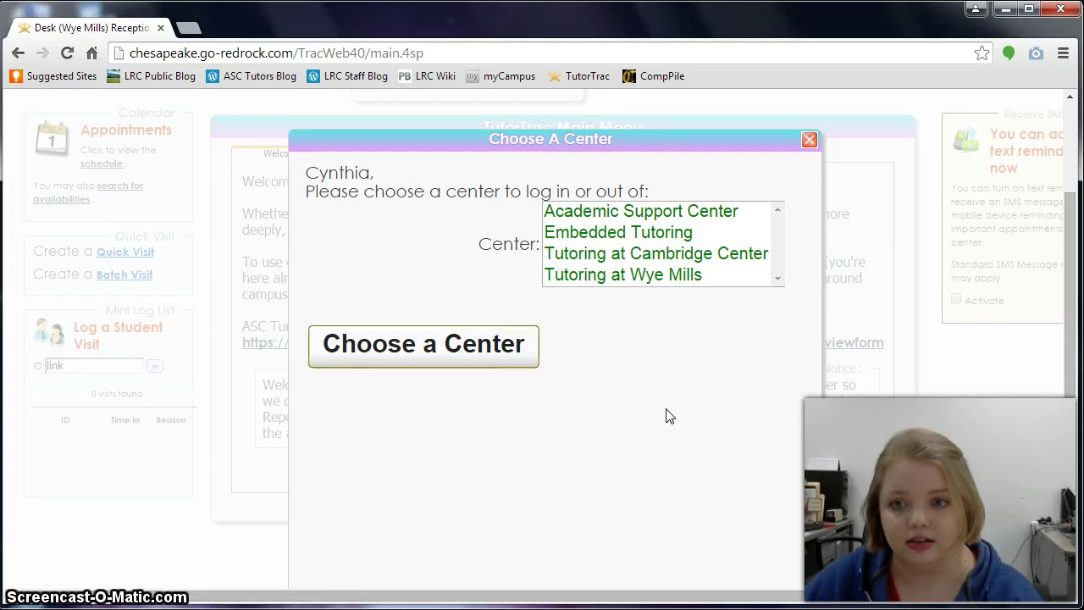
{"action": "left_click", "coordinate": [652, 280]}
{"action": "left_click", "coordinate": [395, 362]}
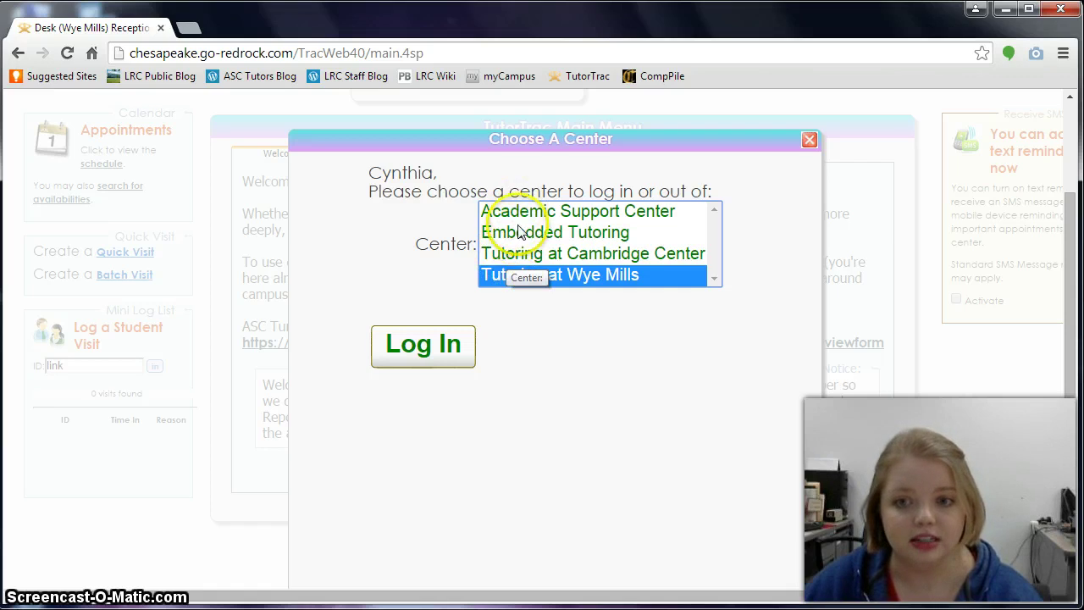
{"action": "left_click", "coordinate": [427, 344]}
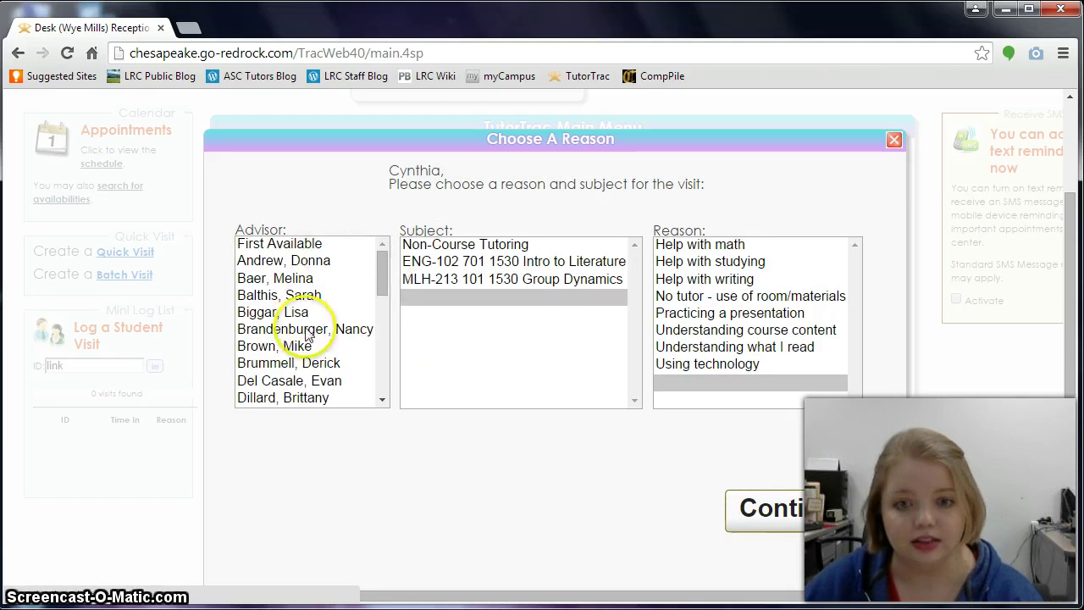
{"action": "left_click", "coordinate": [381, 271]}
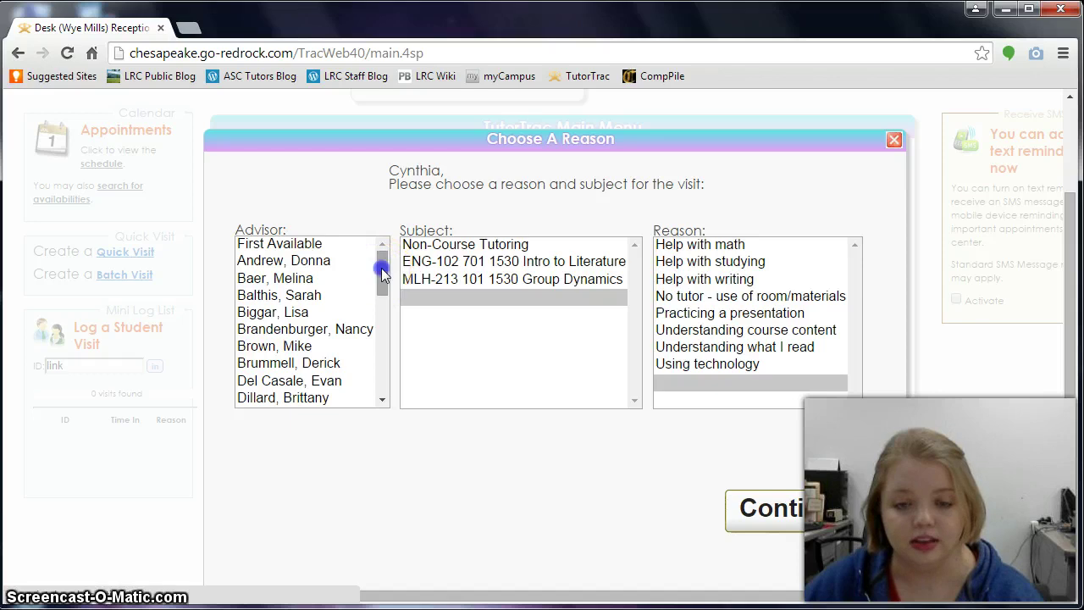
{"action": "left_click_drag", "start_coordinate": [382, 271], "coordinate": [380, 343]}
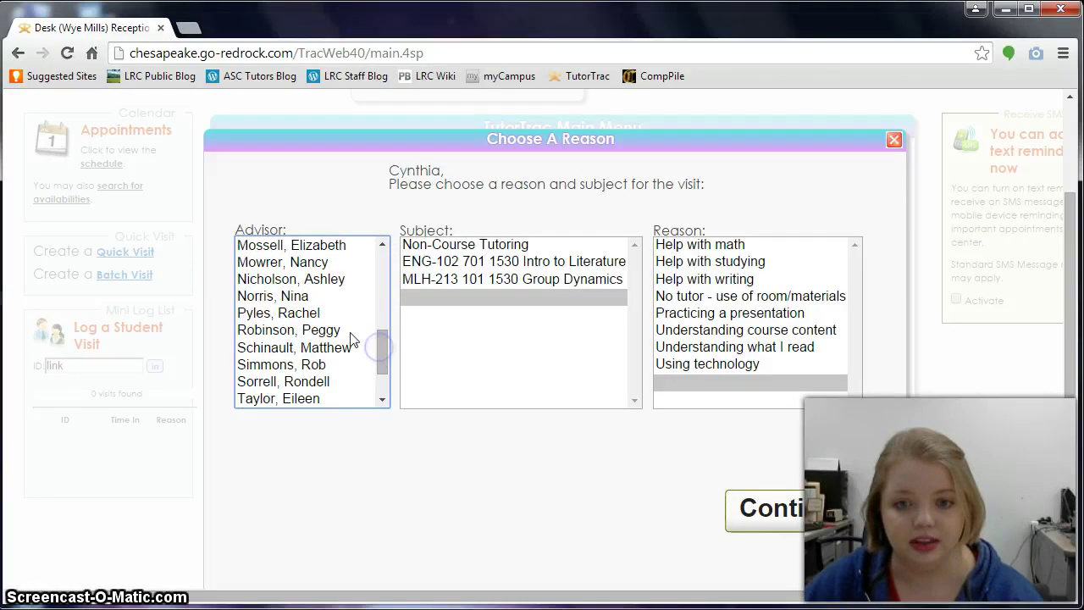
{"action": "left_click", "coordinate": [301, 315]}
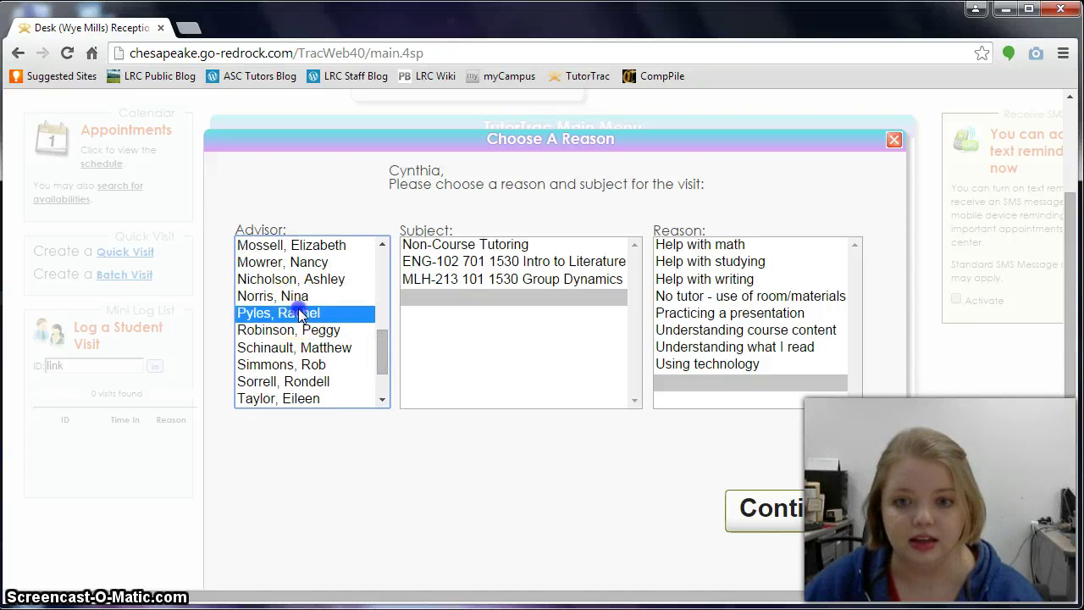
{"action": "left_click", "coordinate": [453, 269]}
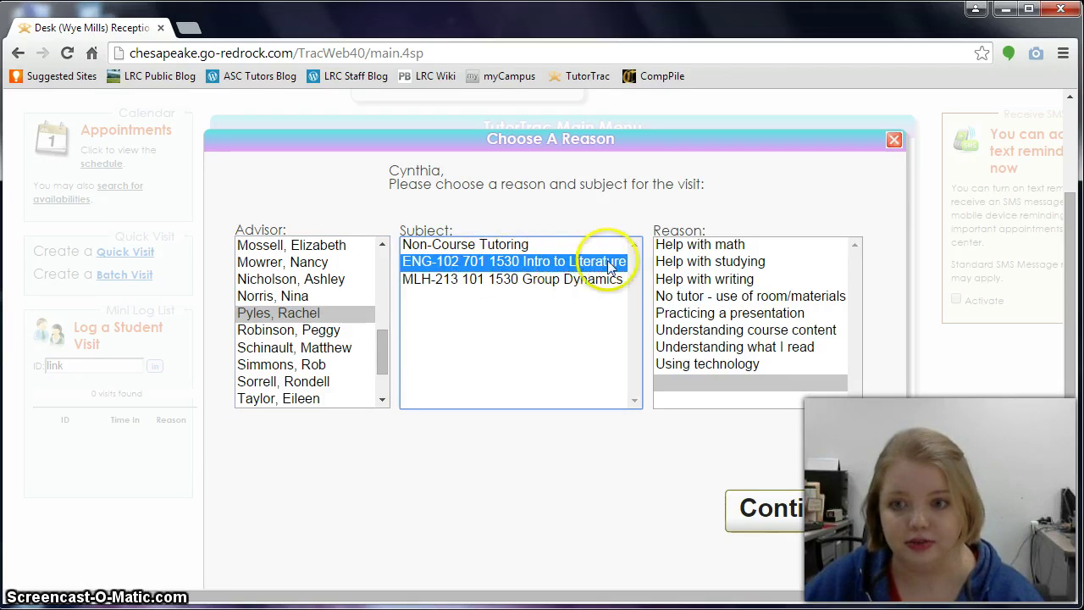
{"action": "left_click", "coordinate": [702, 281]}
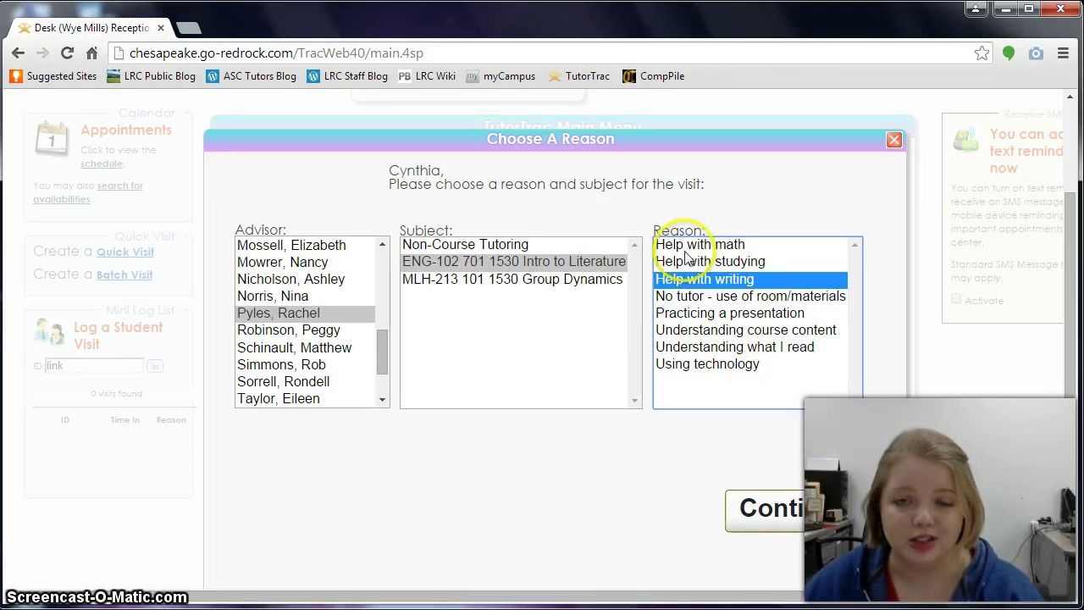
{"action": "left_click", "coordinate": [791, 508]}
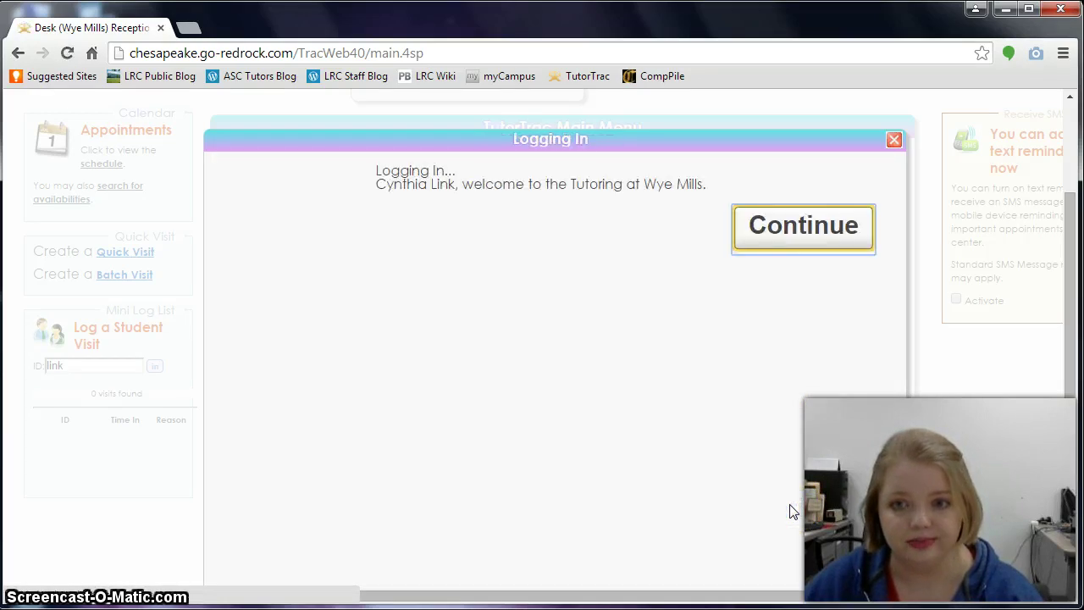
Dismiss the Logging In message and confirm the Mini Log List shows 1 visit found
{"action": "key", "text": "Return"}
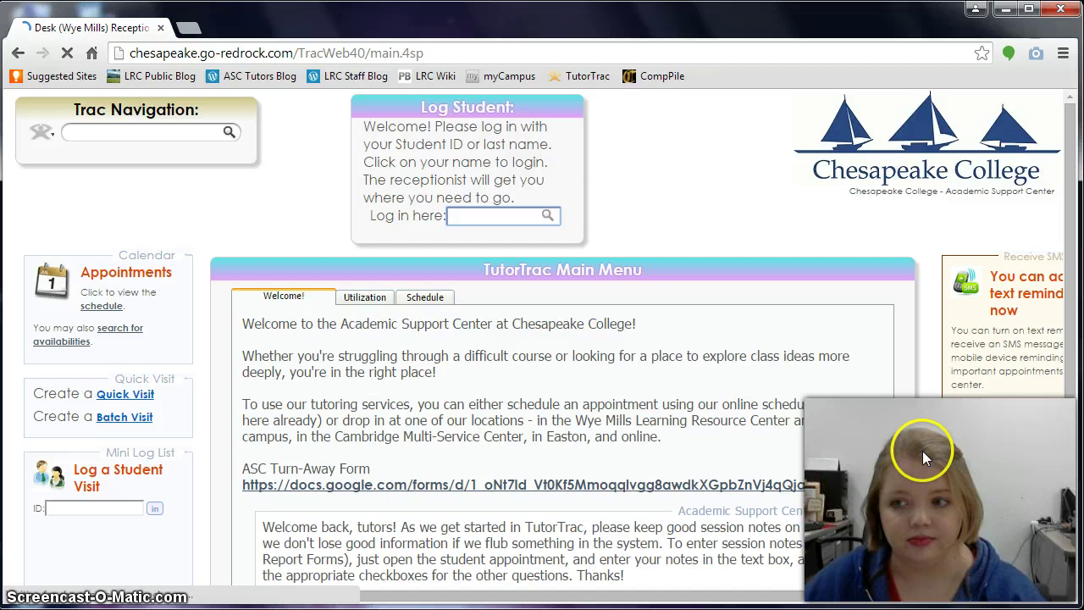
{"action": "left_click_drag", "start_coordinate": [1065, 229], "coordinate": [1069, 330]}
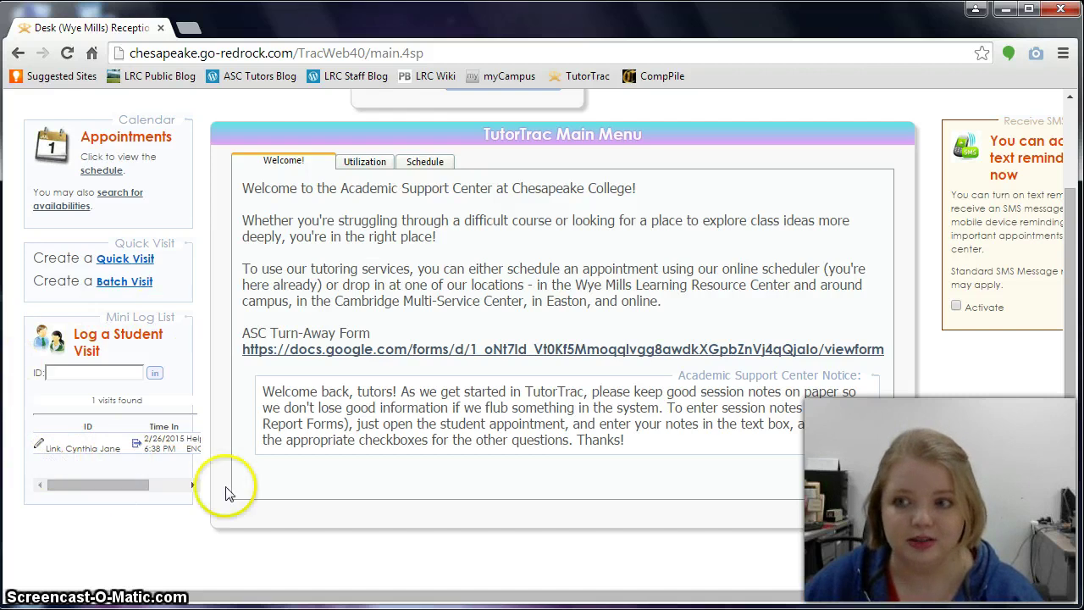
{"action": "left_click_drag", "start_coordinate": [1071, 387], "coordinate": [1071, 312]}
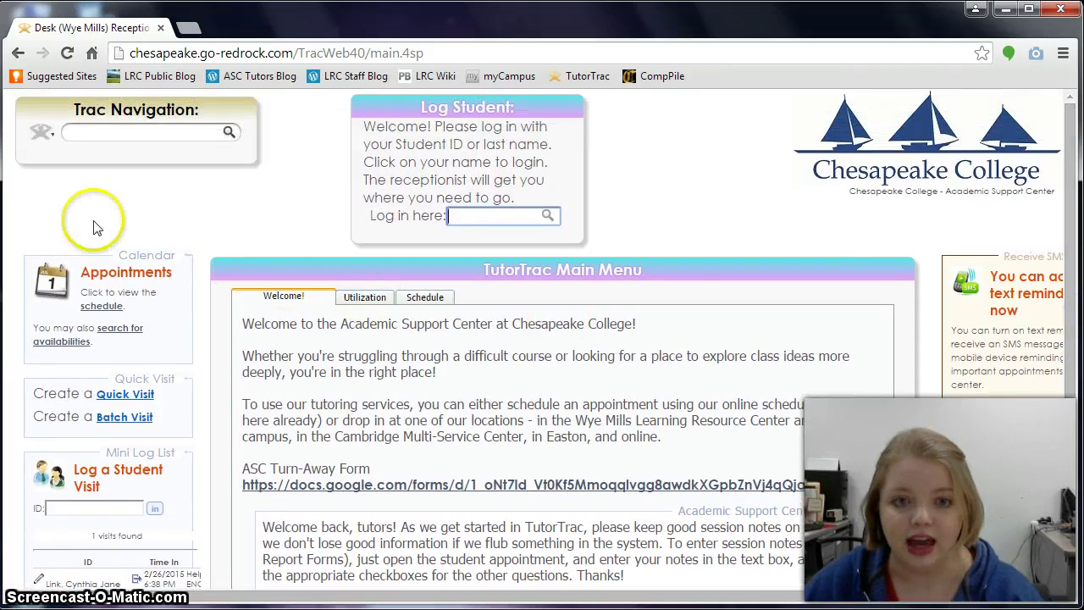
{"action": "left_click", "coordinate": [48, 134]}
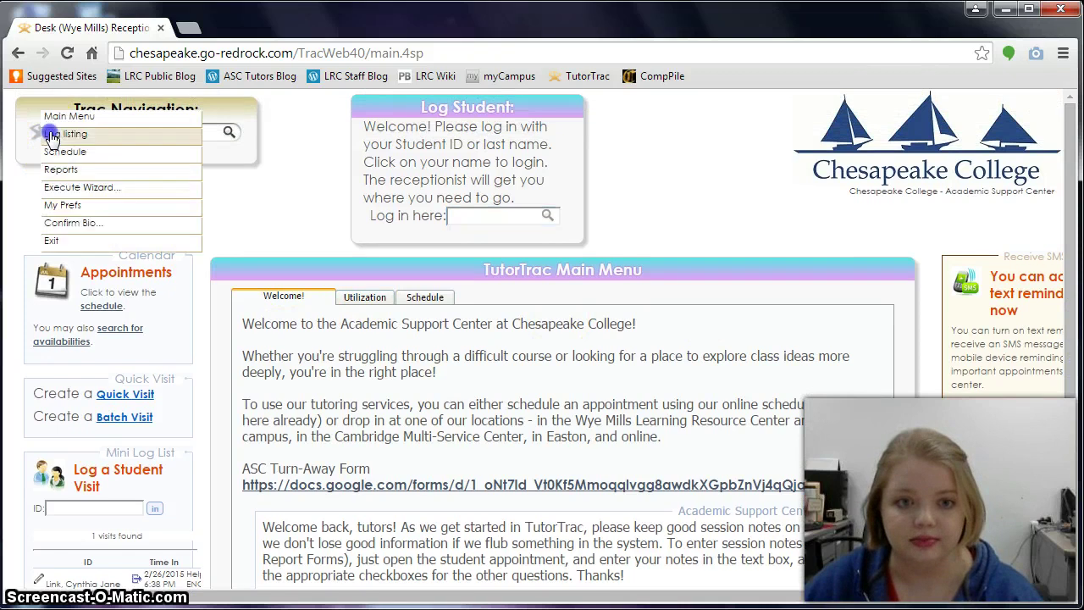
Open Log Visits Listing to view the single ENG-102 Tutoring at Wye Mills visit
{"action": "left_click", "coordinate": [81, 134]}
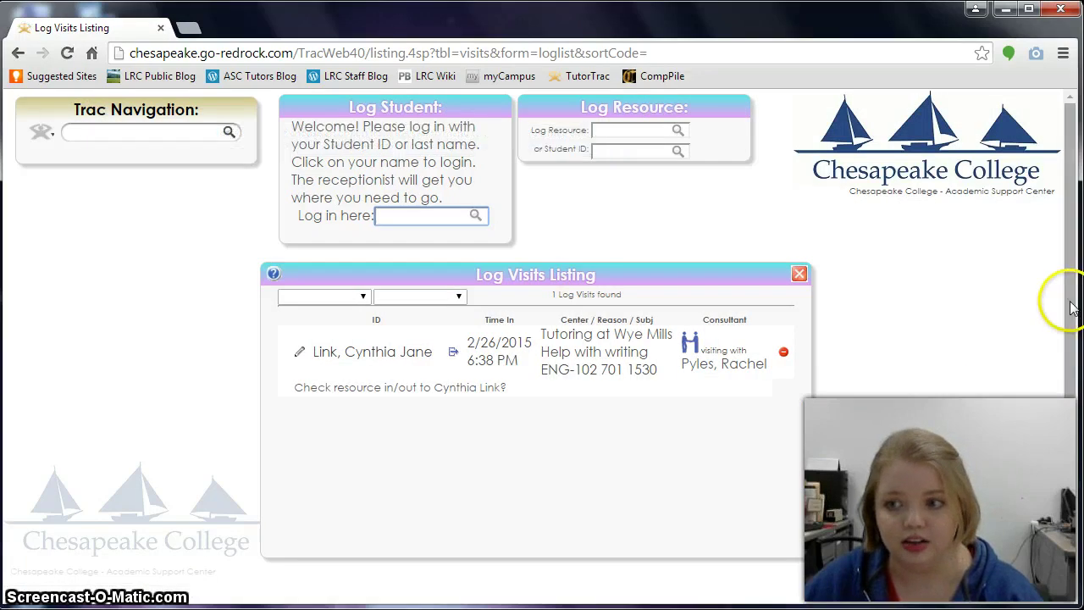
{"action": "left_click_drag", "start_coordinate": [1072, 308], "coordinate": [1065, 358]}
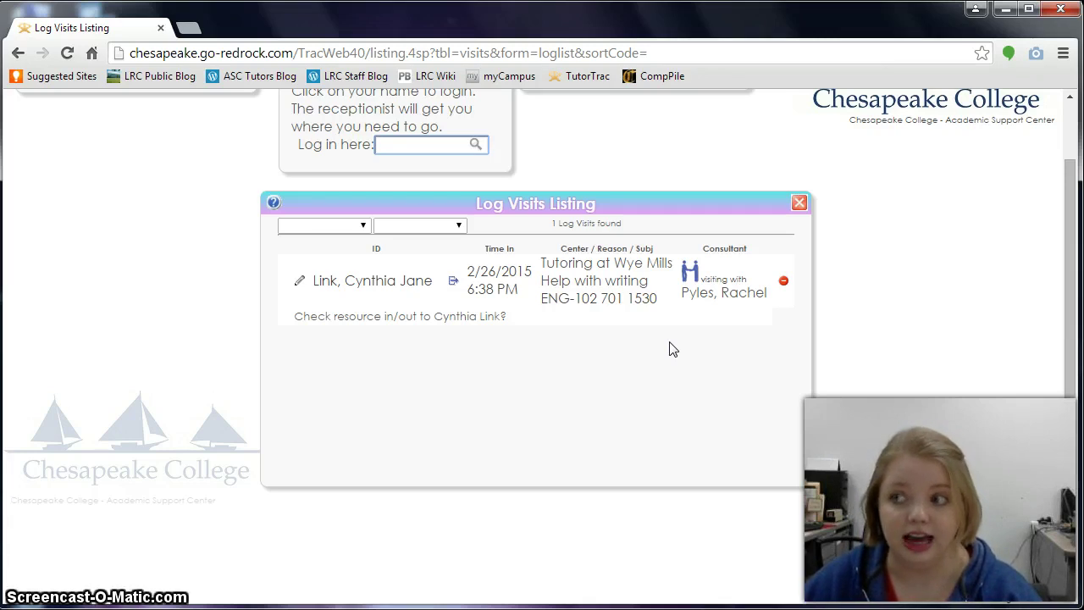
Check the student out of the Wye Mills tutoring visit without remarks, leaving 0 visits listed
{"action": "left_click", "coordinate": [453, 283]}
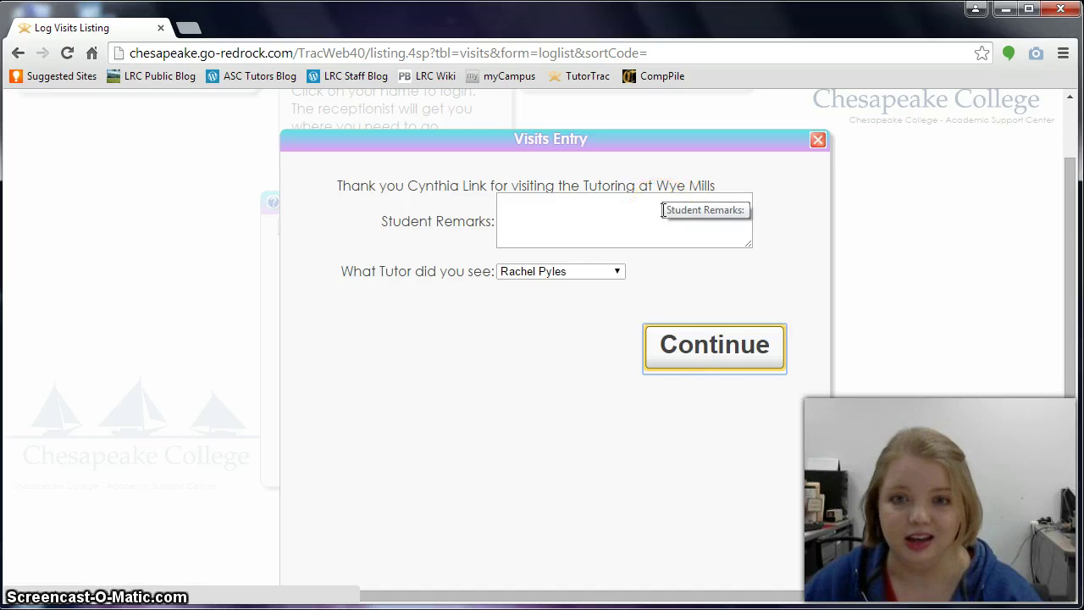
{"action": "left_click", "coordinate": [699, 357]}
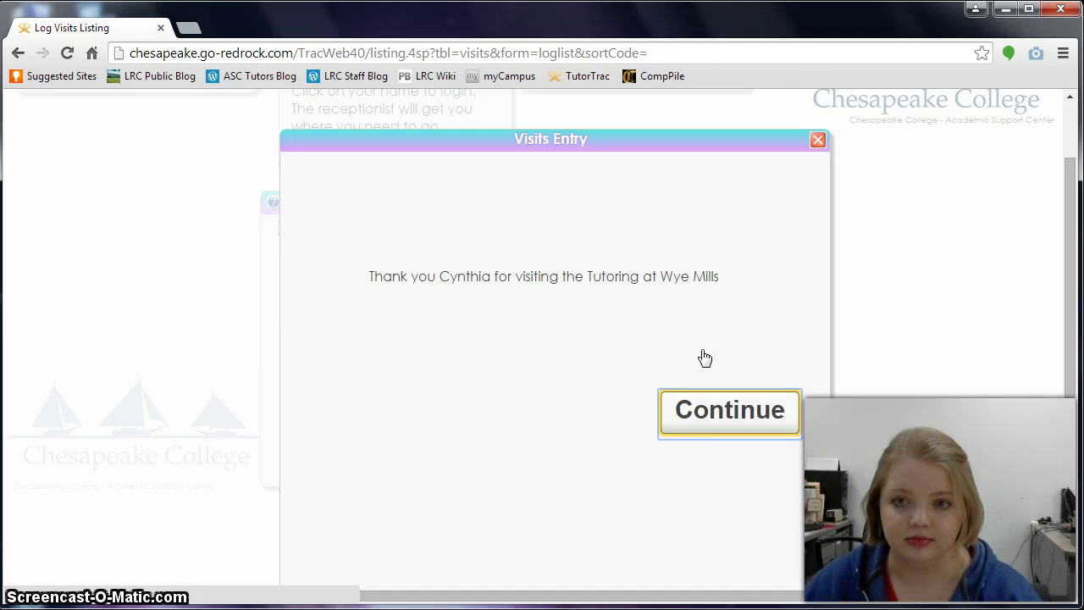
{"action": "left_click", "coordinate": [705, 358]}
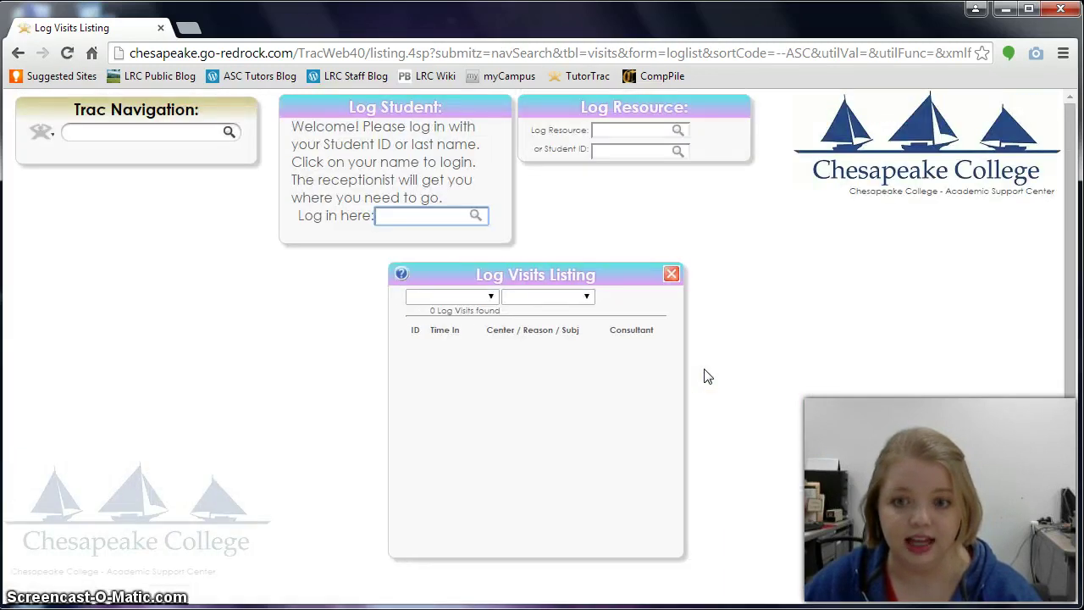
Return to the Main Menu and scroll down to the Mini Log List showing 0 visits
{"action": "left_click", "coordinate": [53, 140]}
{"action": "left_click", "coordinate": [48, 138]}
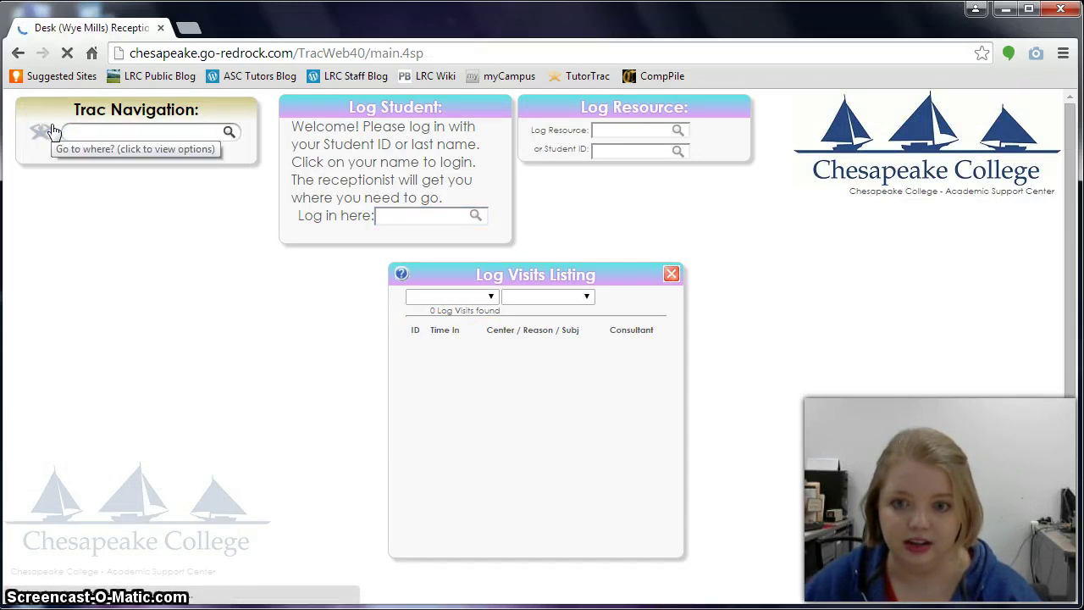
{"action": "left_click", "coordinate": [1068, 220]}
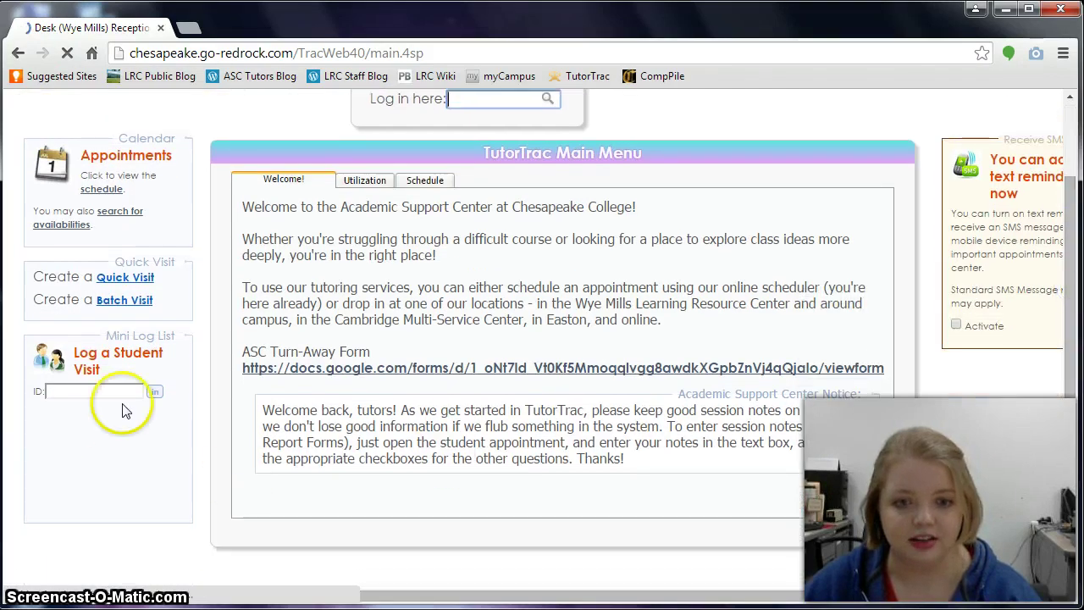